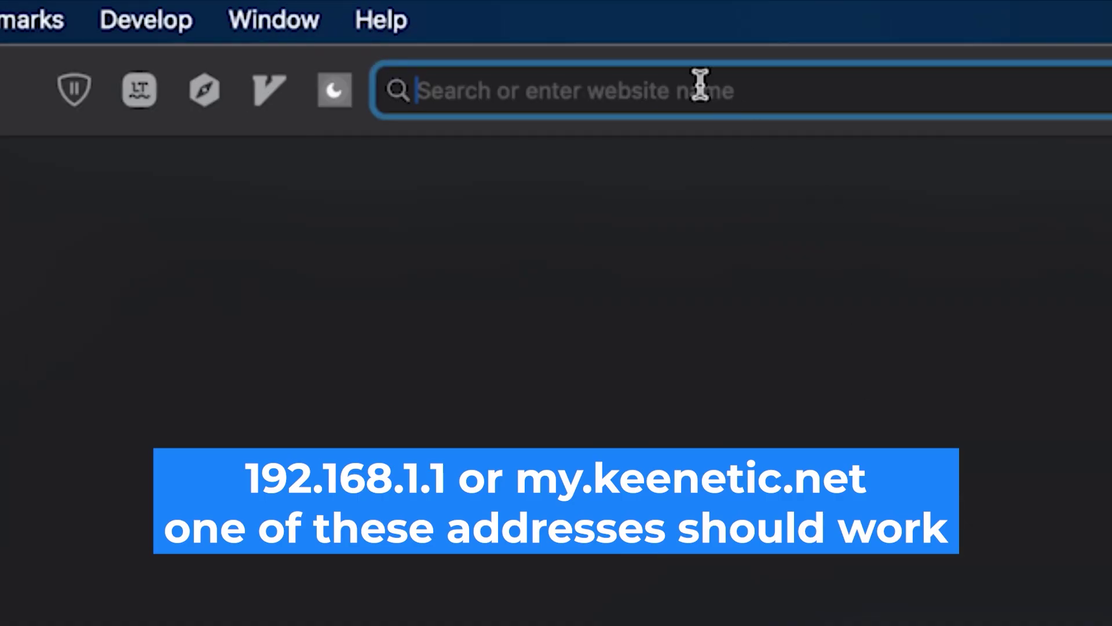
# Step: Load the router's login page at 192.168.1.1 in Safari
pyautogui.write('19')
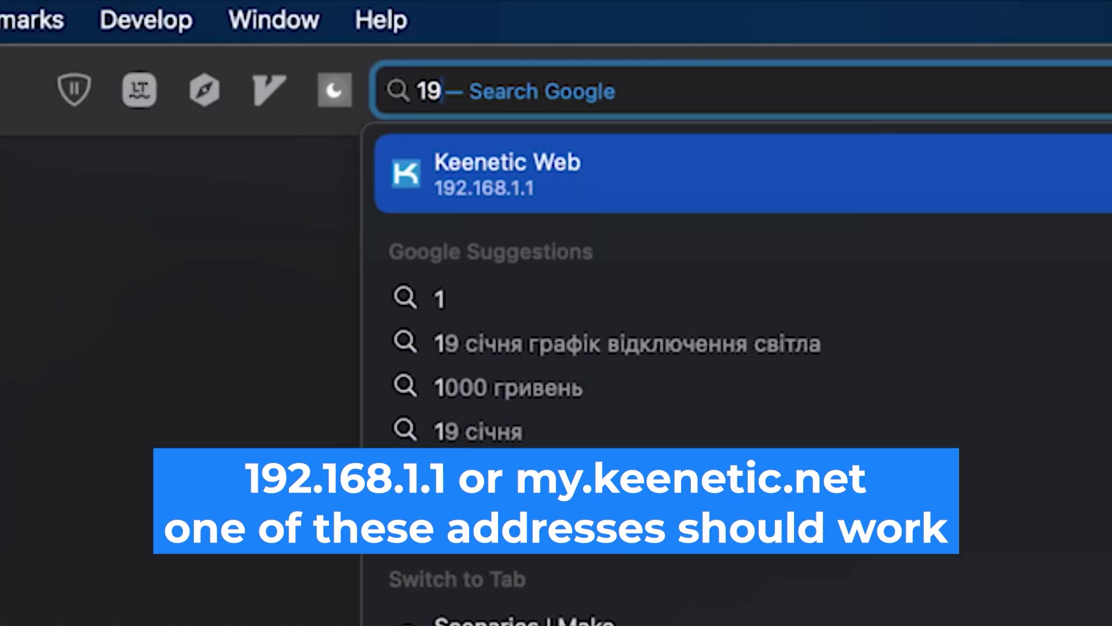
pyautogui.write('2.168.1.1')
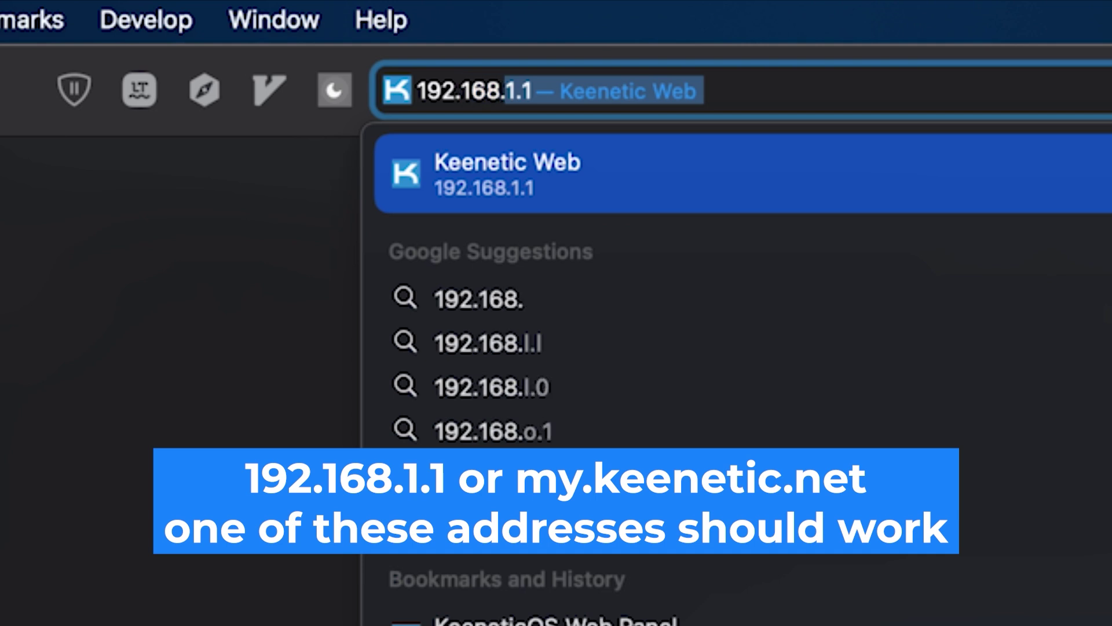
pyautogui.press('Return')
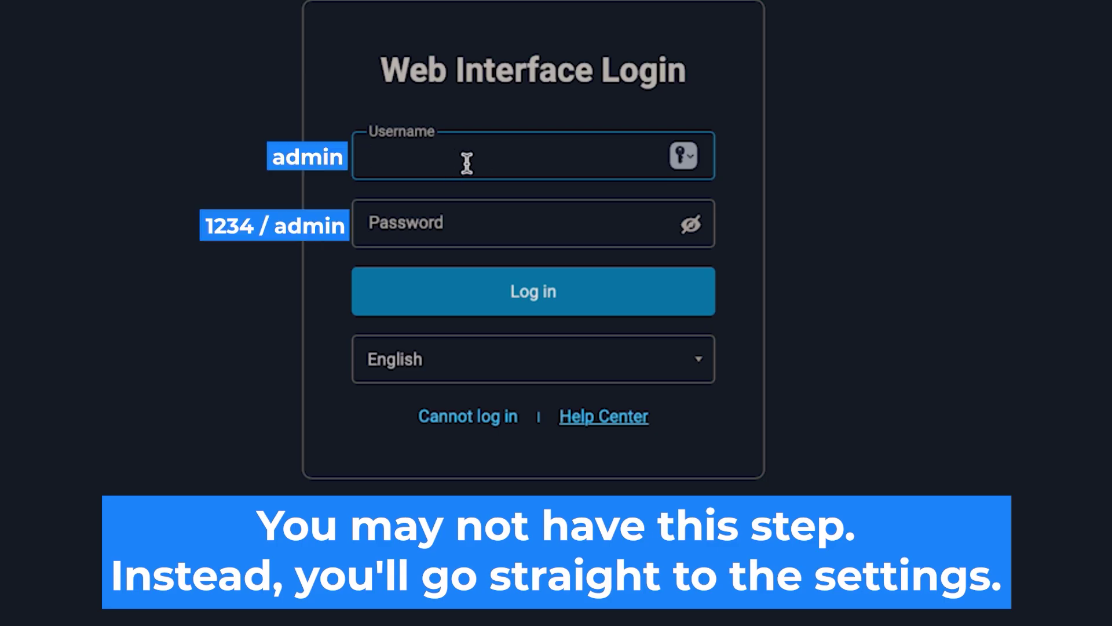
# Step: Log in with username admin and the router's default password
pyautogui.write('admin')
pyautogui.click(553, 239)
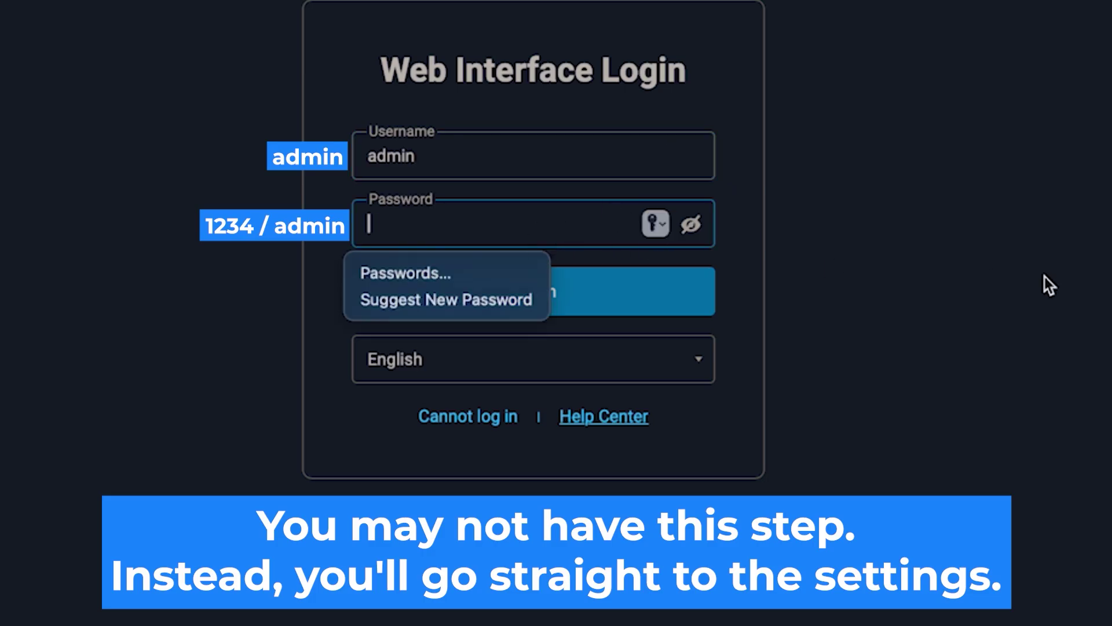
pyautogui.write('******')
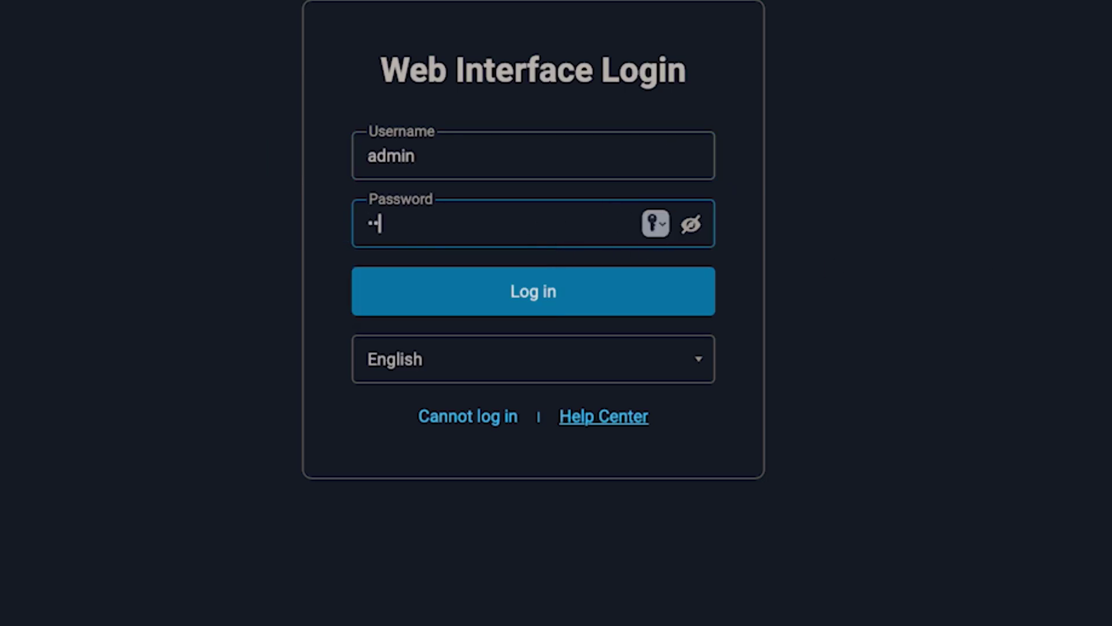
pyautogui.write('***')
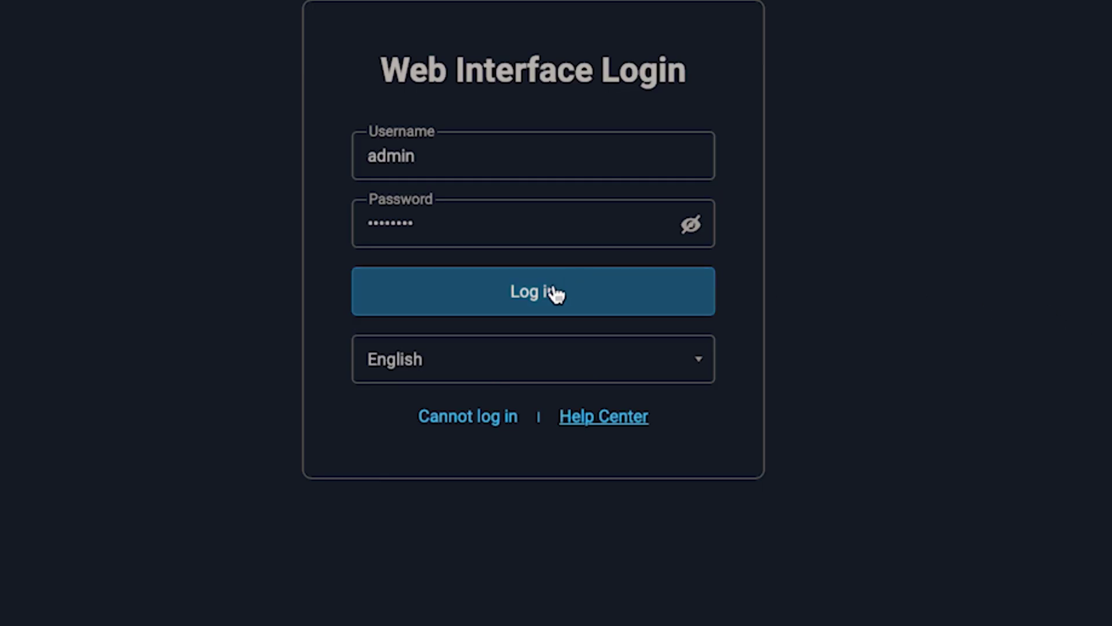
pyautogui.click(553, 293)
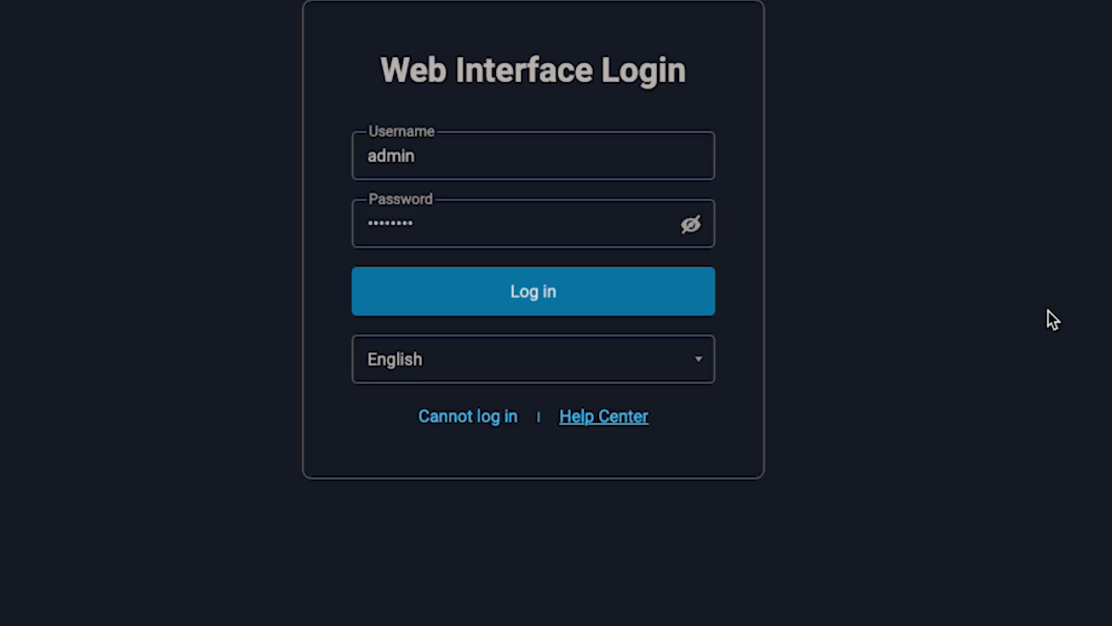
pyautogui.click(576, 293)
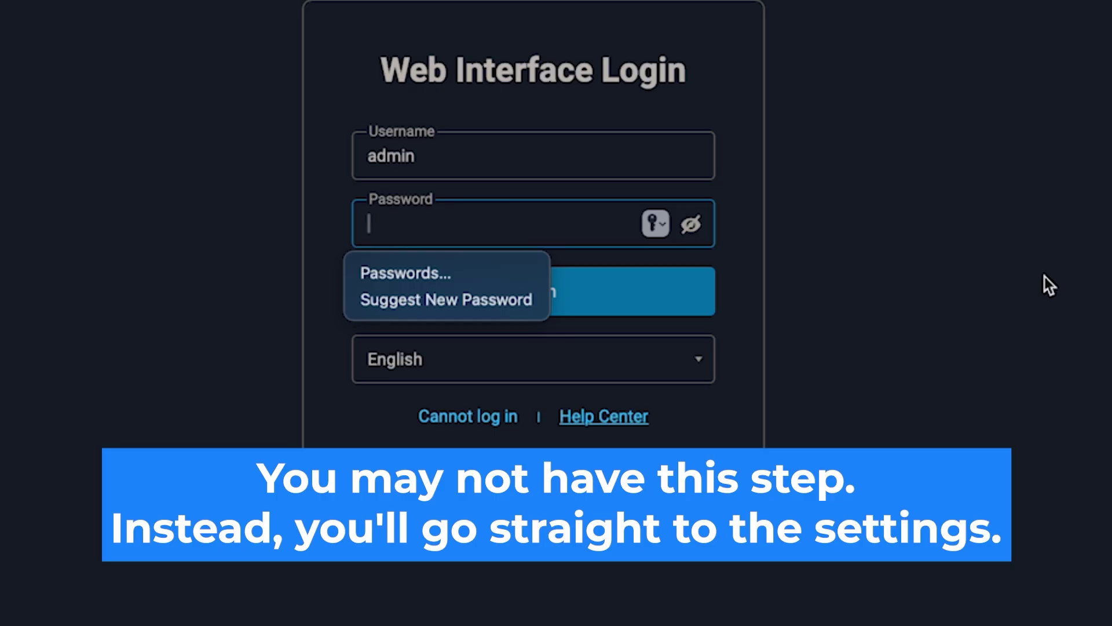
# Step: Enter the router password in the Password field and log in
pyautogui.write('123456789')
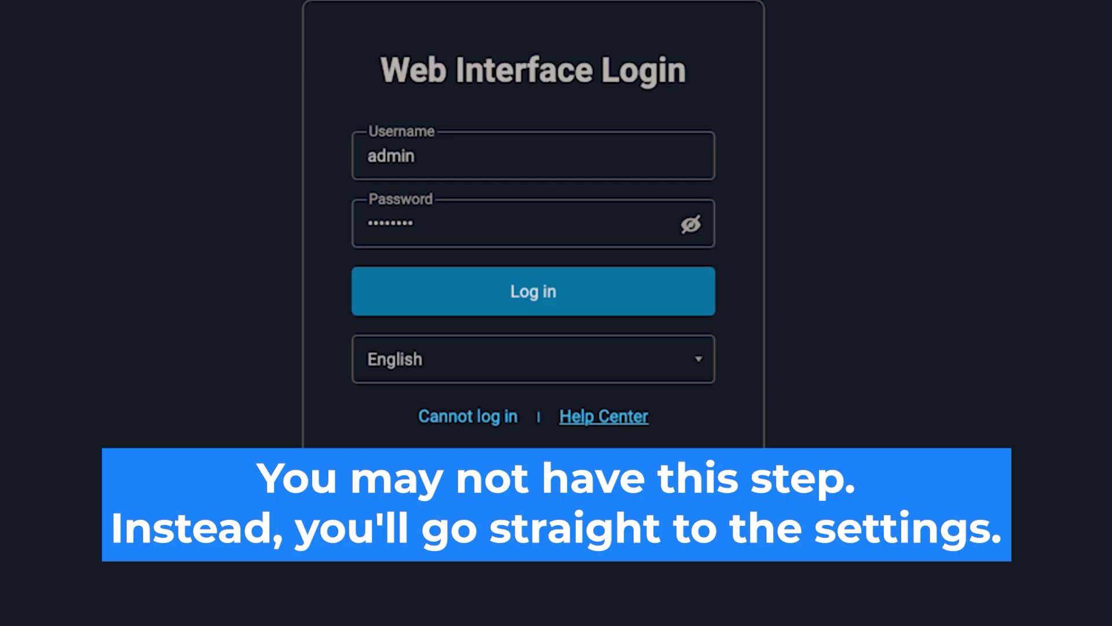
pyautogui.click(557, 293)
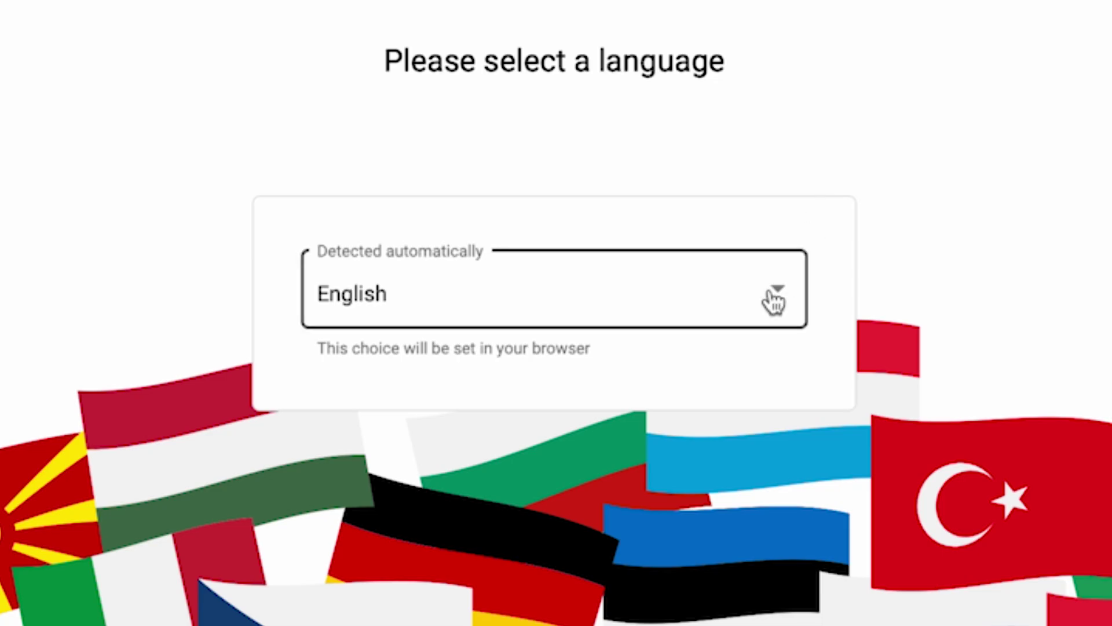
# Step: Confirm English as the interface language and launch the setup wizard
pyautogui.click(772, 299)
pyautogui.scroll(-5, 704, 510)
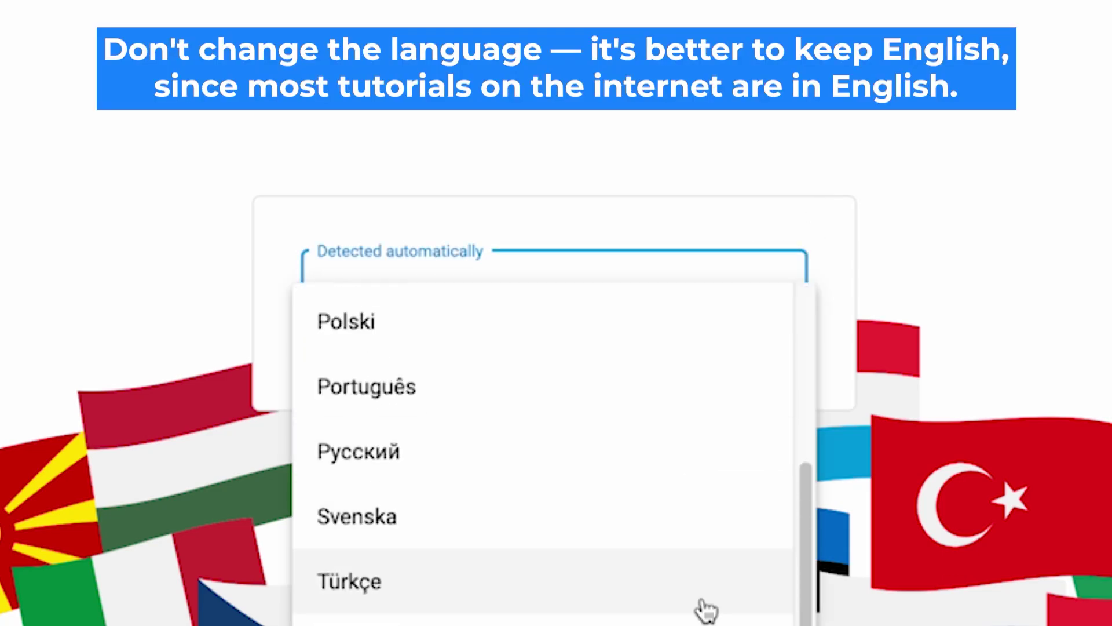
pyautogui.scroll(5, 704, 617)
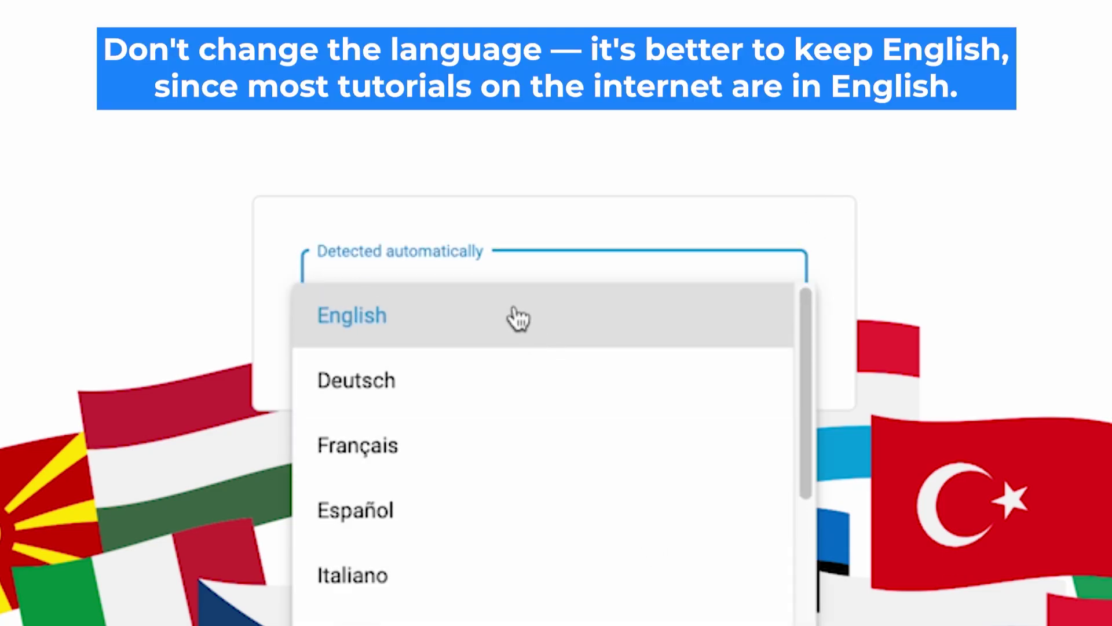
pyautogui.click(517, 317)
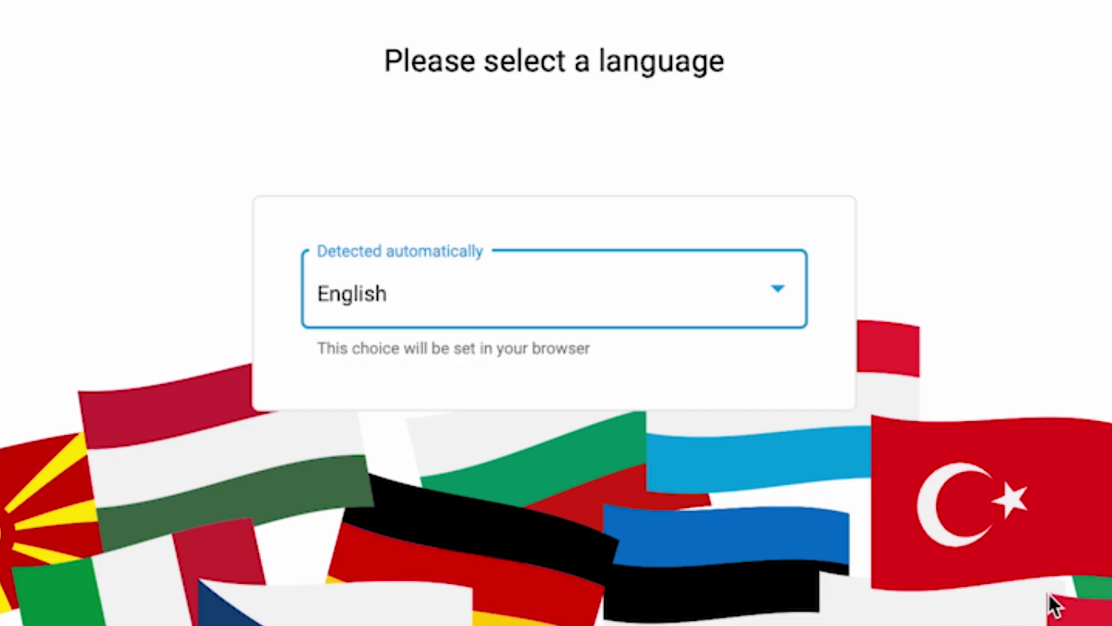
pyautogui.scroll(-7, 933, 260)
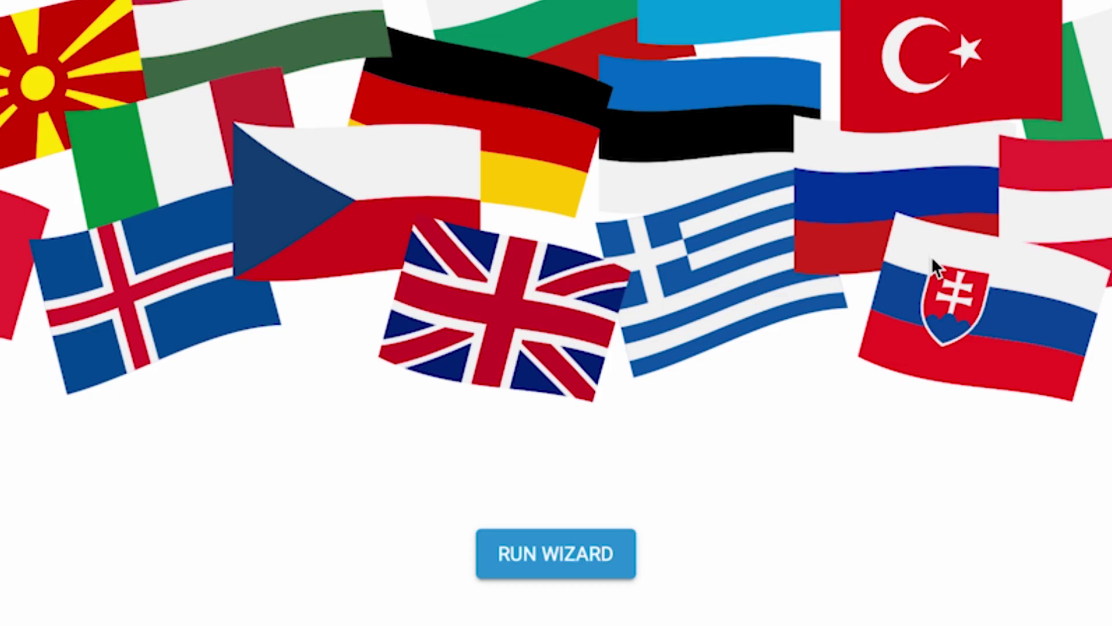
pyautogui.click(611, 534)
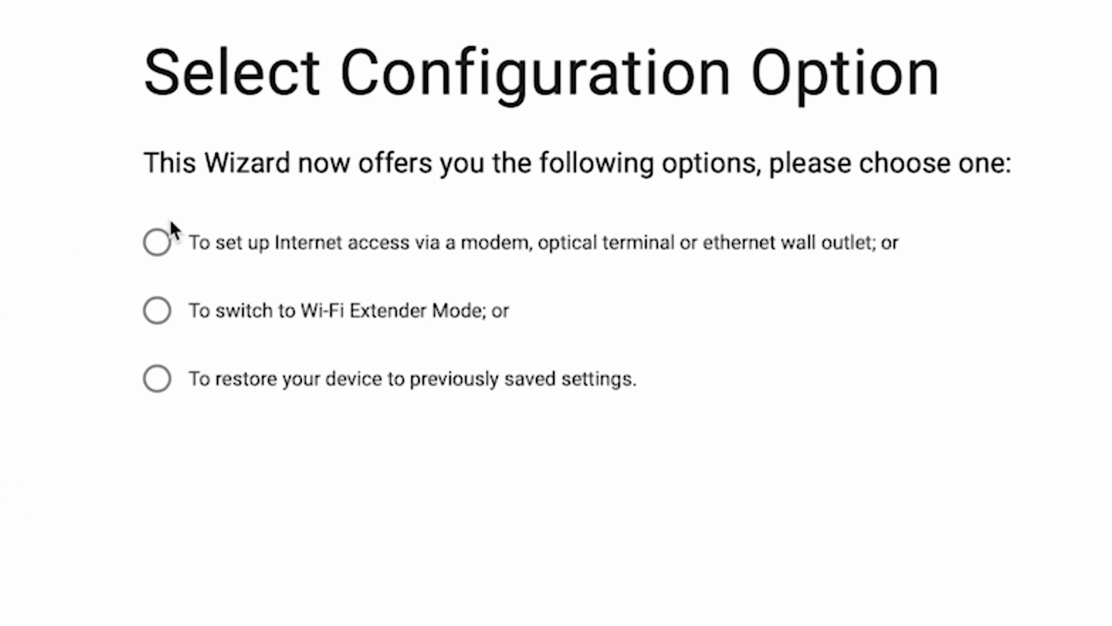
# Step: Choose the Internet access setup, then accept the EULA and Device Privacy Notice
pyautogui.click(156, 243)
pyautogui.click(685, 445)
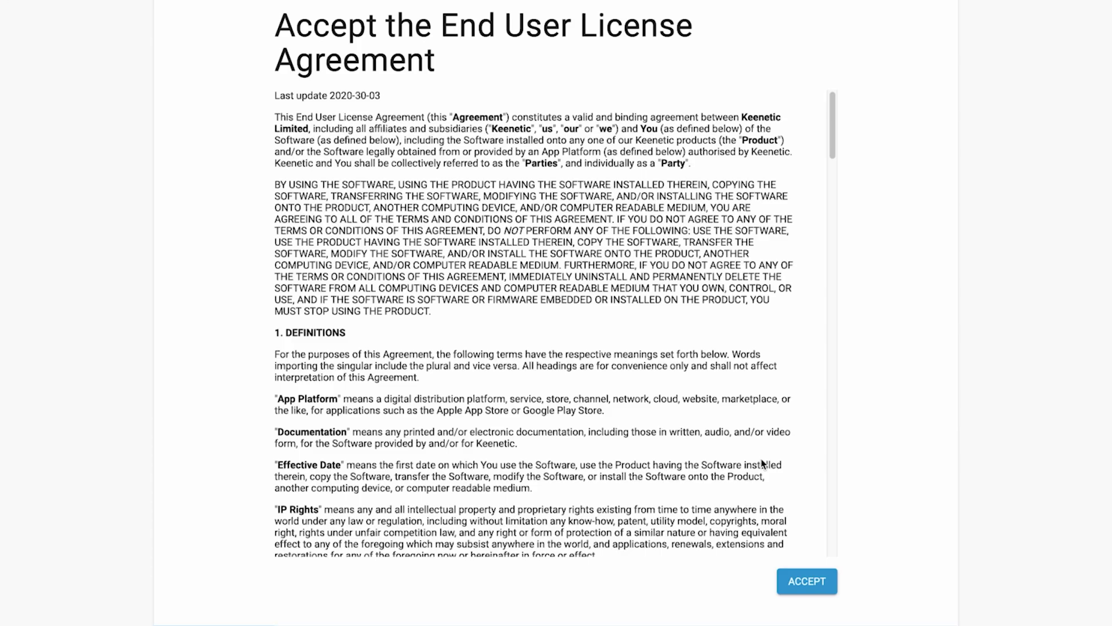
pyautogui.scroll(-20, 762, 463)
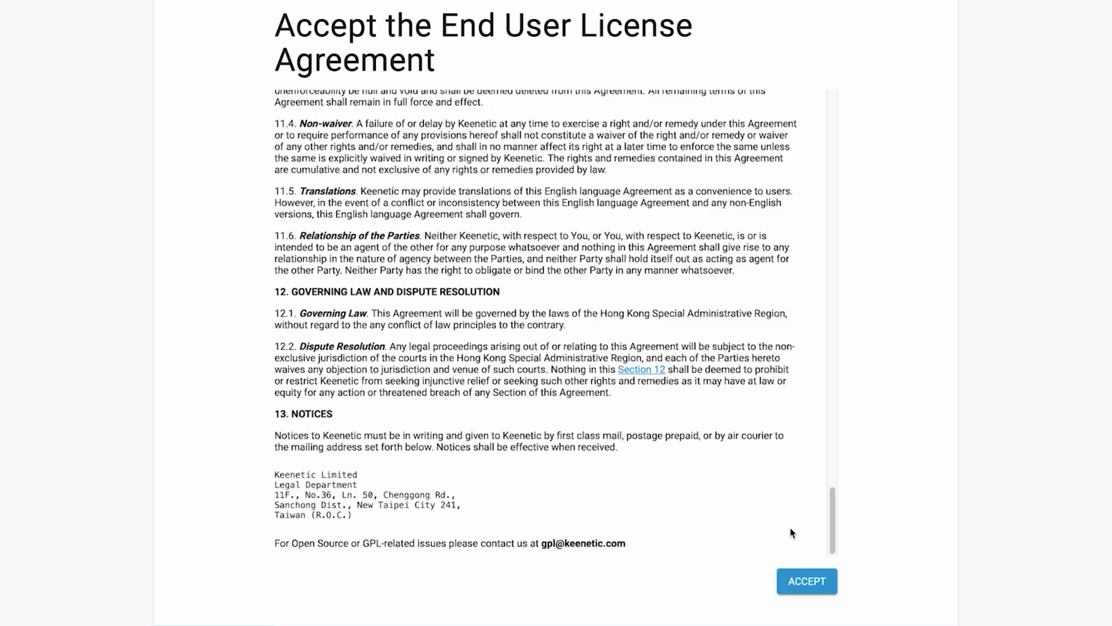
pyautogui.click(811, 581)
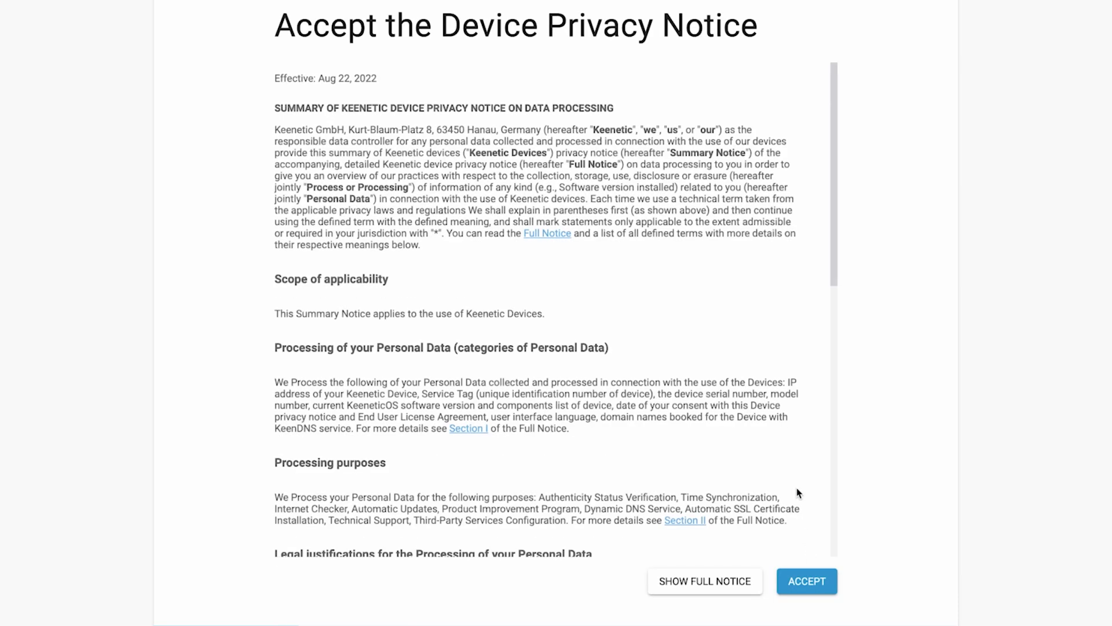
pyautogui.scroll(-10, 794, 487)
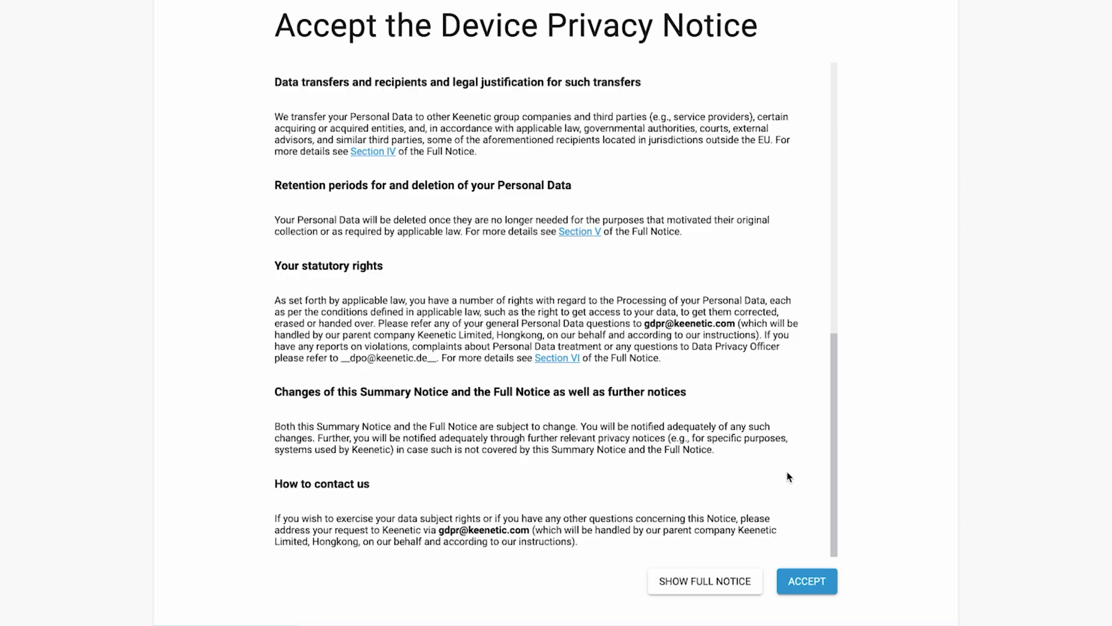
pyautogui.click(808, 582)
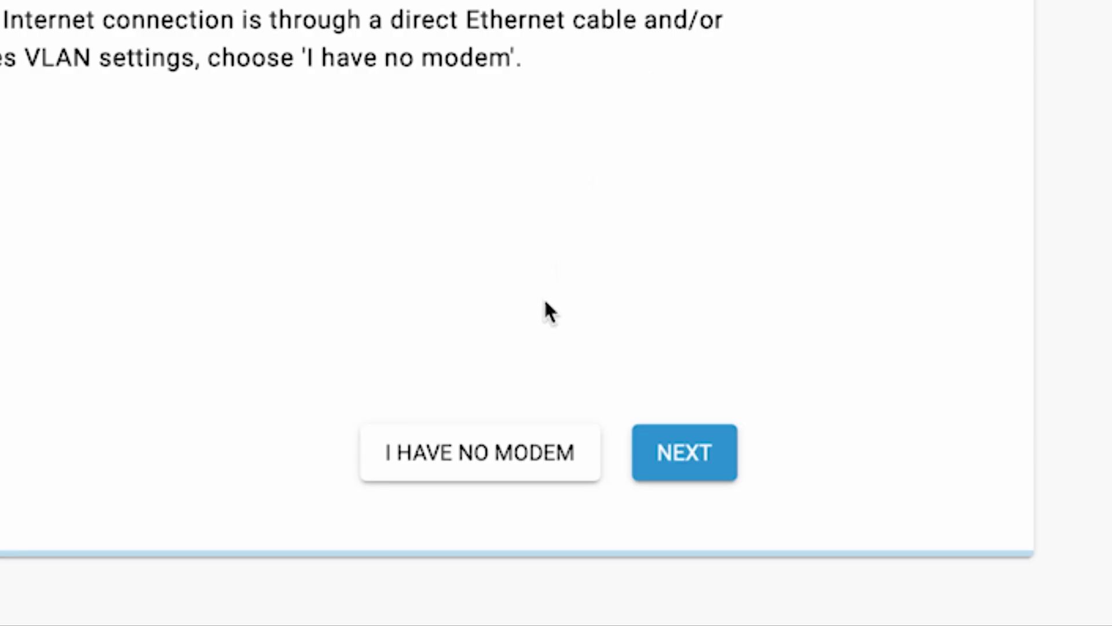
# Step: Indicate there is no modem and keep the Off the shelf Smart TV option
pyautogui.click(510, 449)
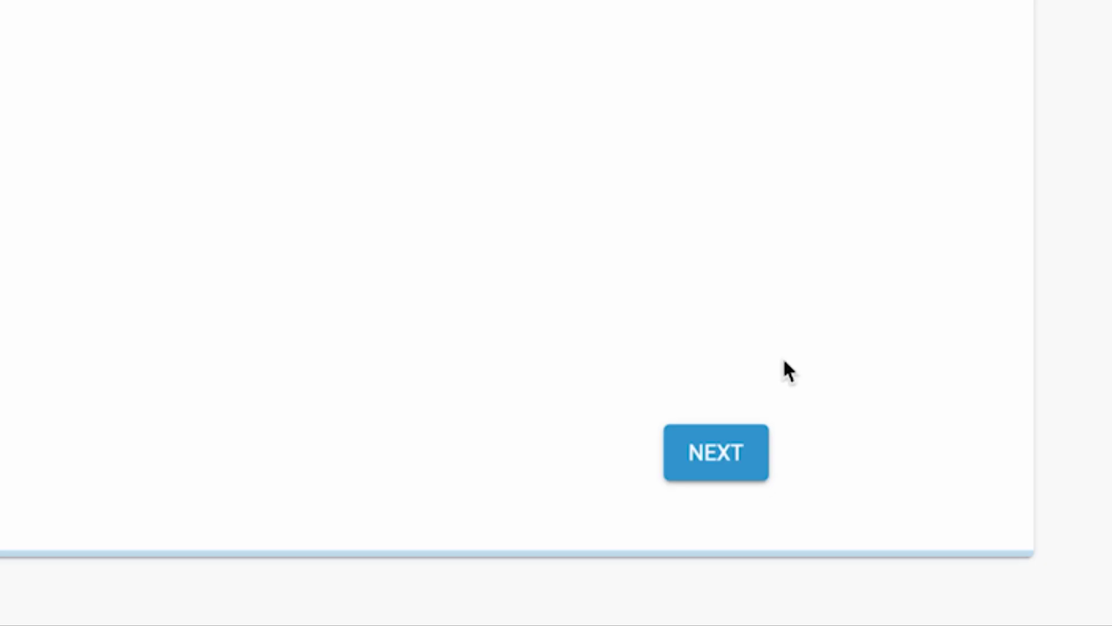
pyautogui.click(735, 463)
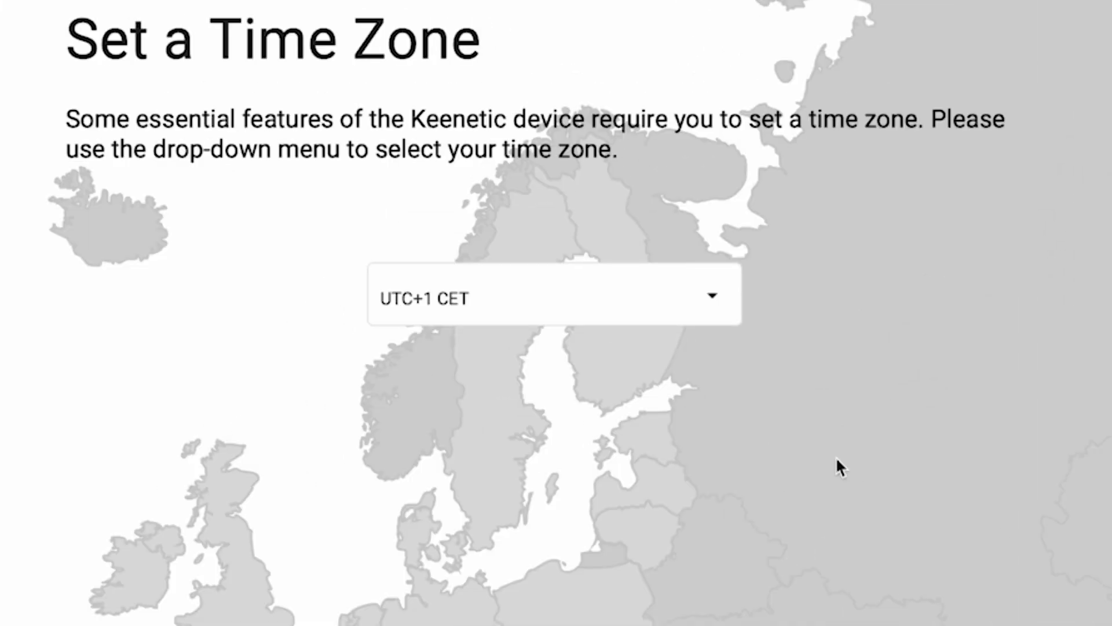
# Step: Pick UTC+1 Europe/Zurich as the router's time zone and continue
pyautogui.click(645, 168)
pyautogui.scroll(-15, 678, 496)
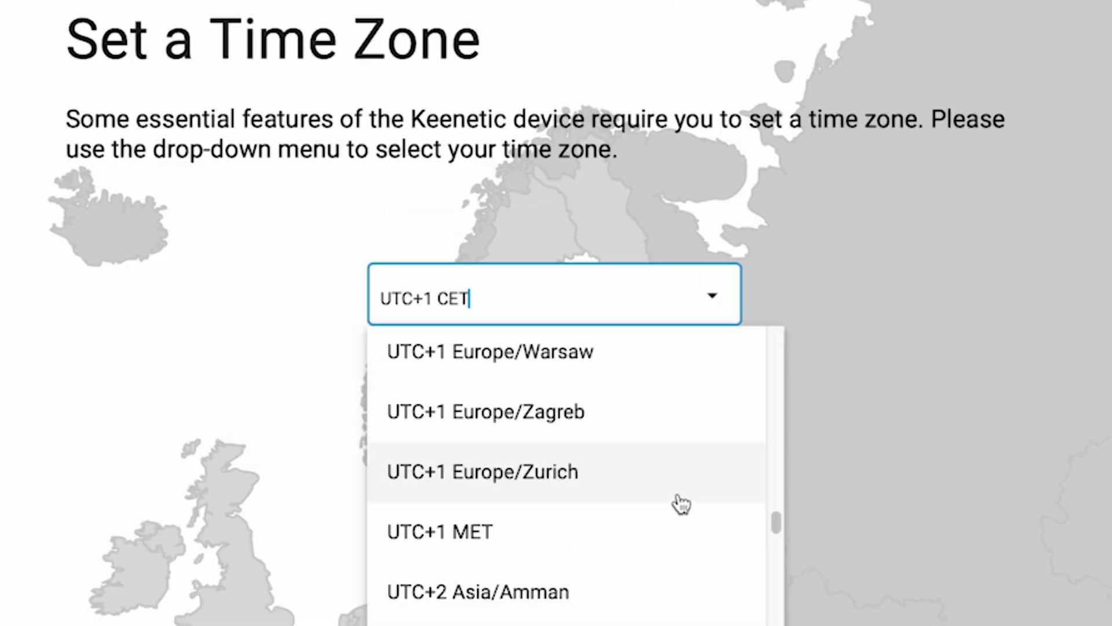
pyautogui.click(678, 497)
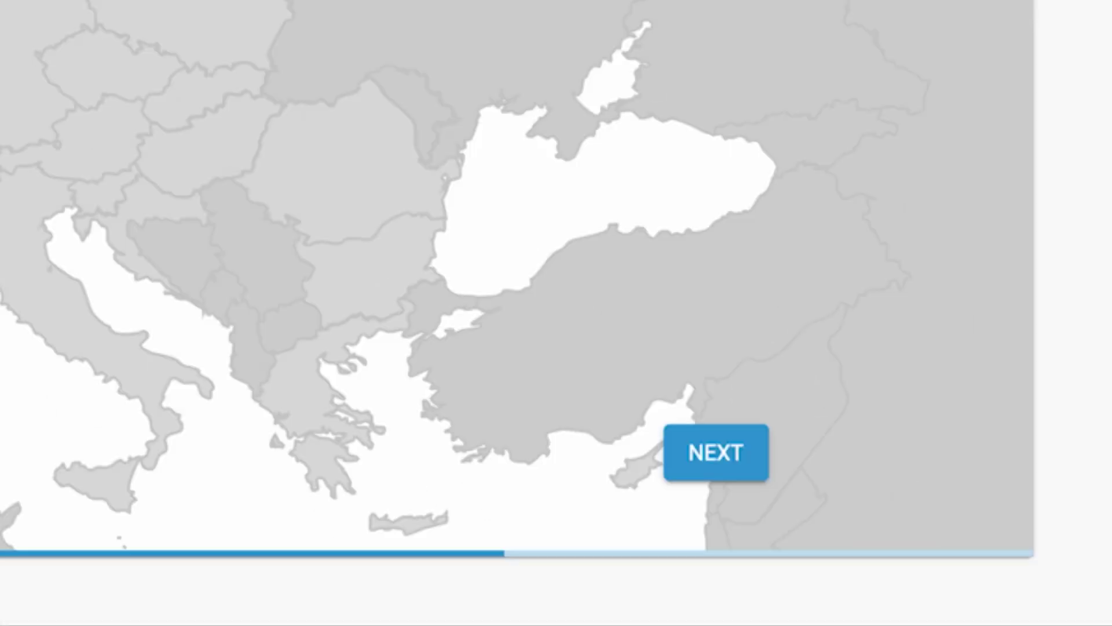
pyautogui.click(747, 471)
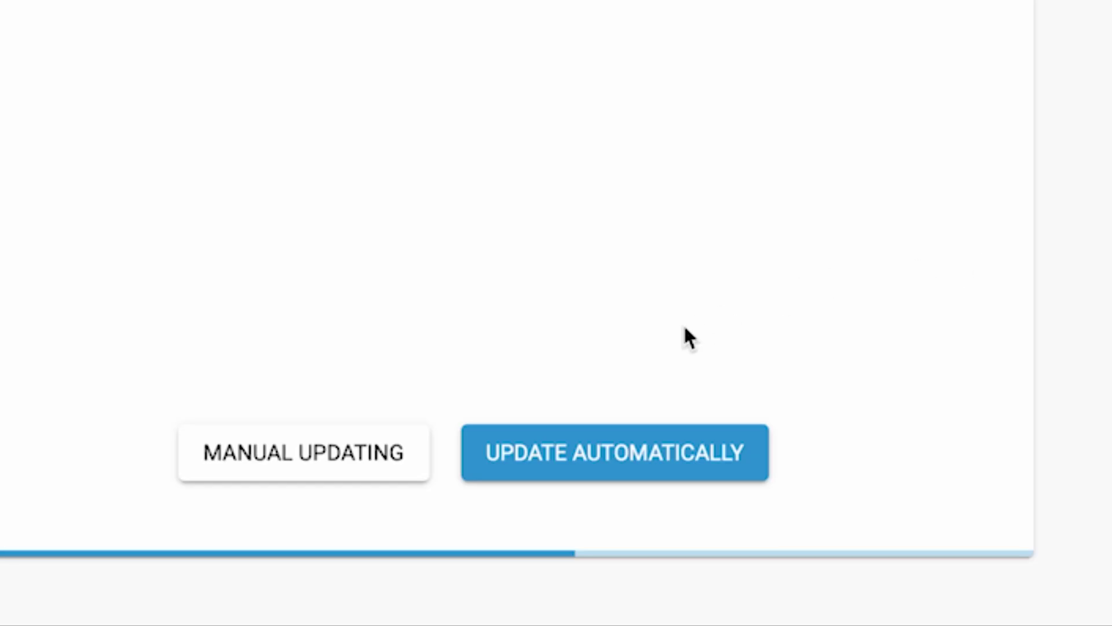
# Step: Allow automatic firmware updates and set a new administrator password meeting the rules
pyautogui.click(588, 457)
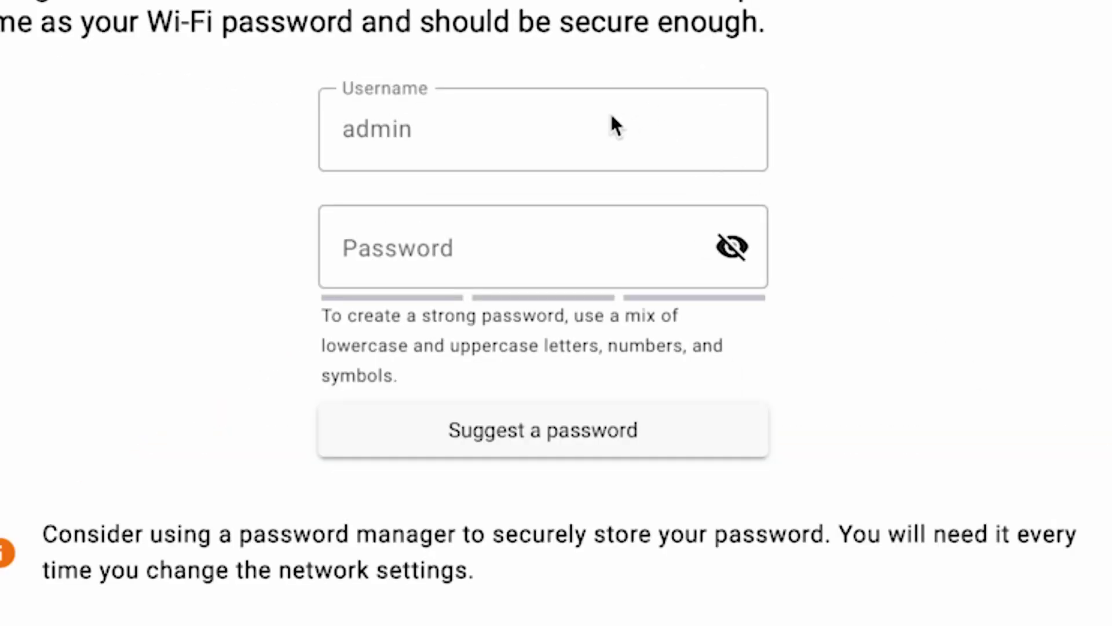
pyautogui.click(348, 248)
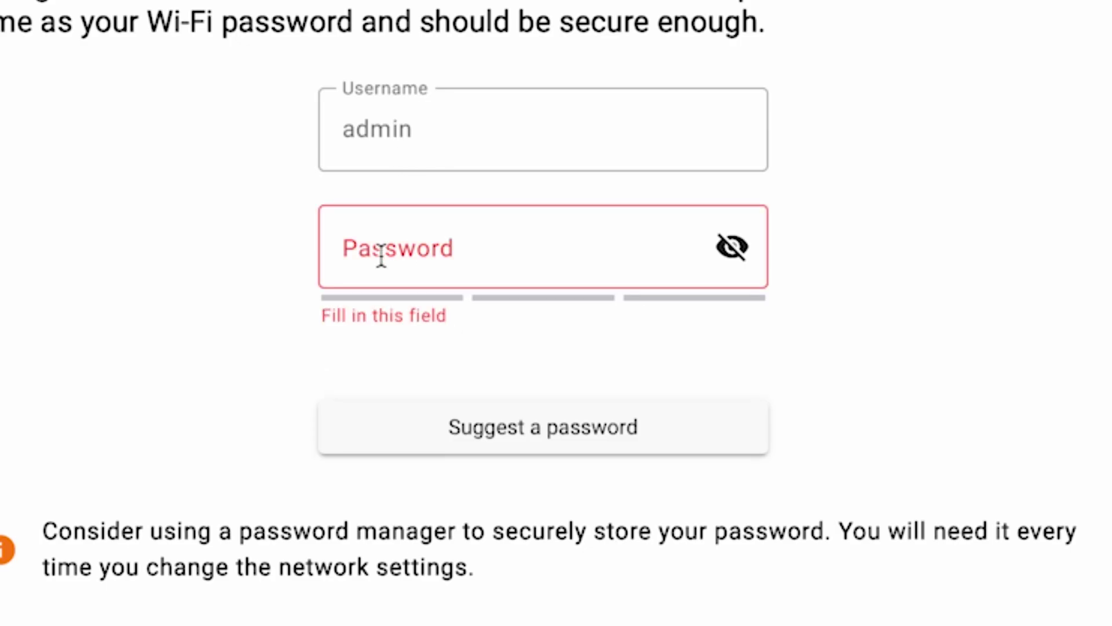
pyautogui.write('•••••••')
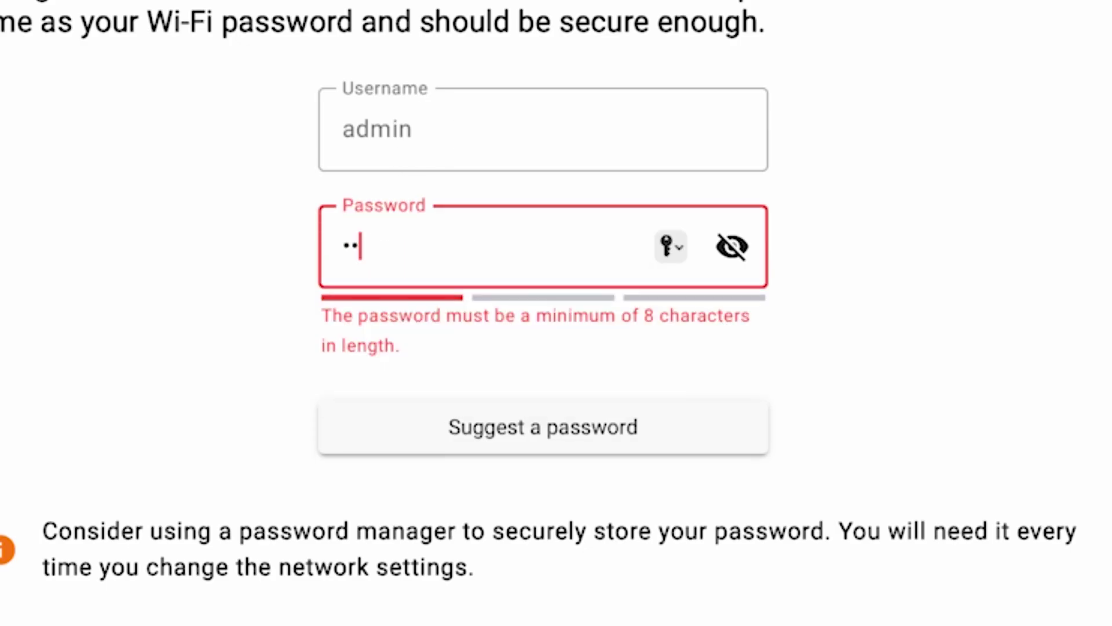
pyautogui.write('•')
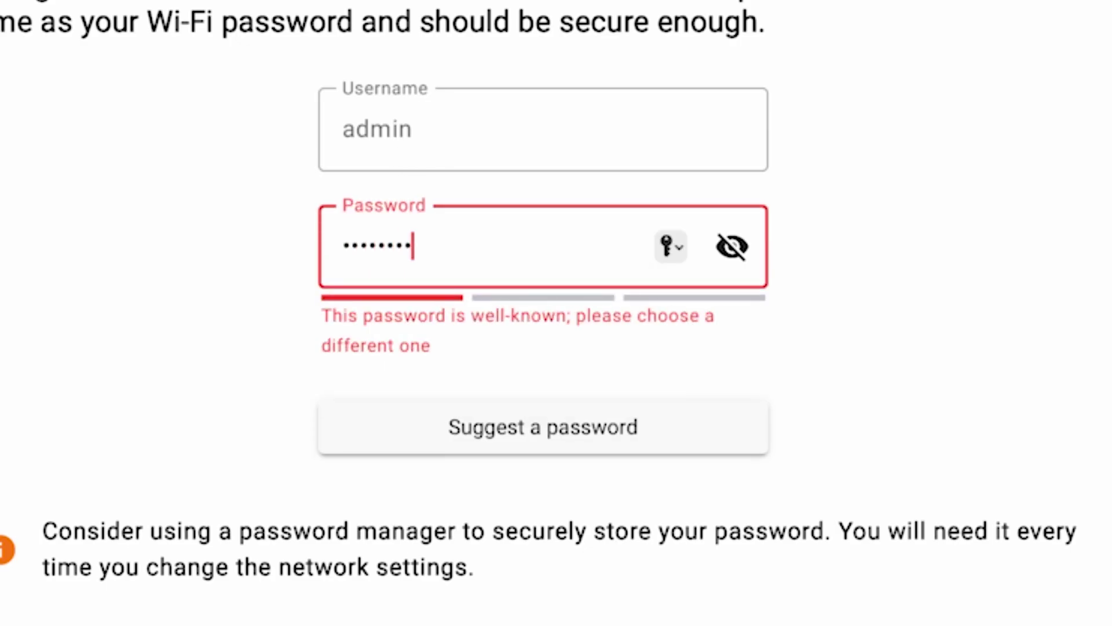
pyautogui.click(744, 249)
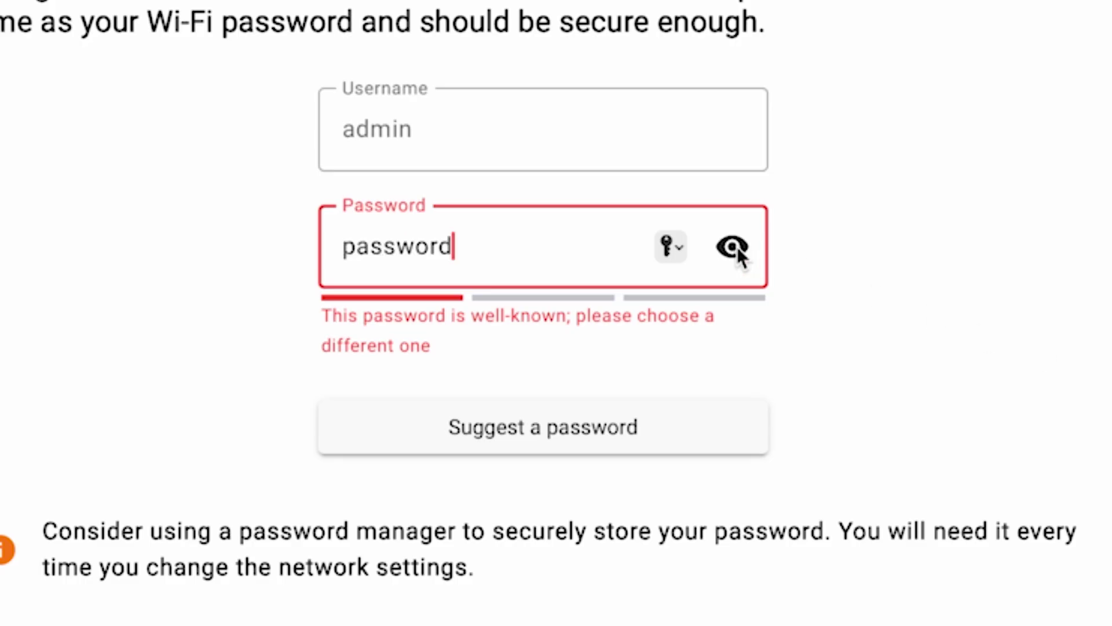
pyautogui.write('1234')
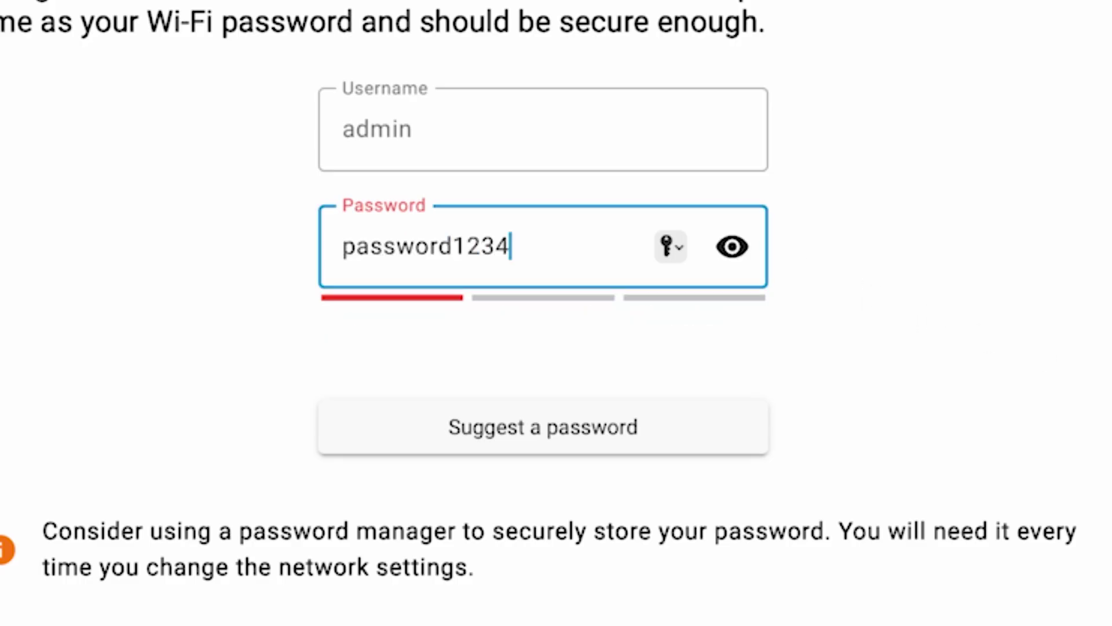
pyautogui.write('56')
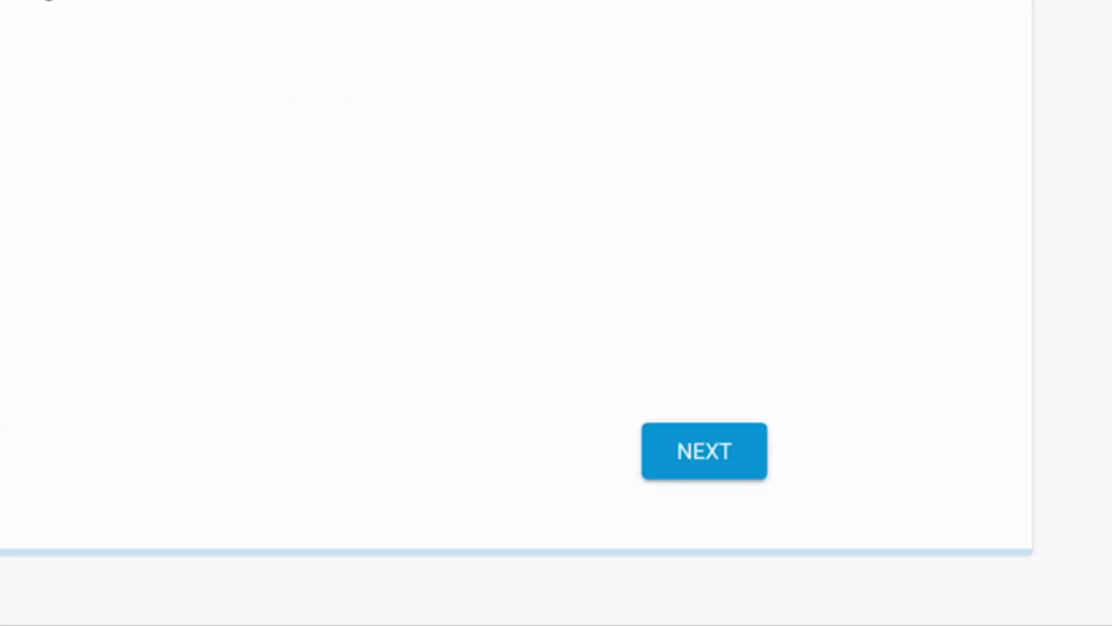
pyautogui.click(728, 461)
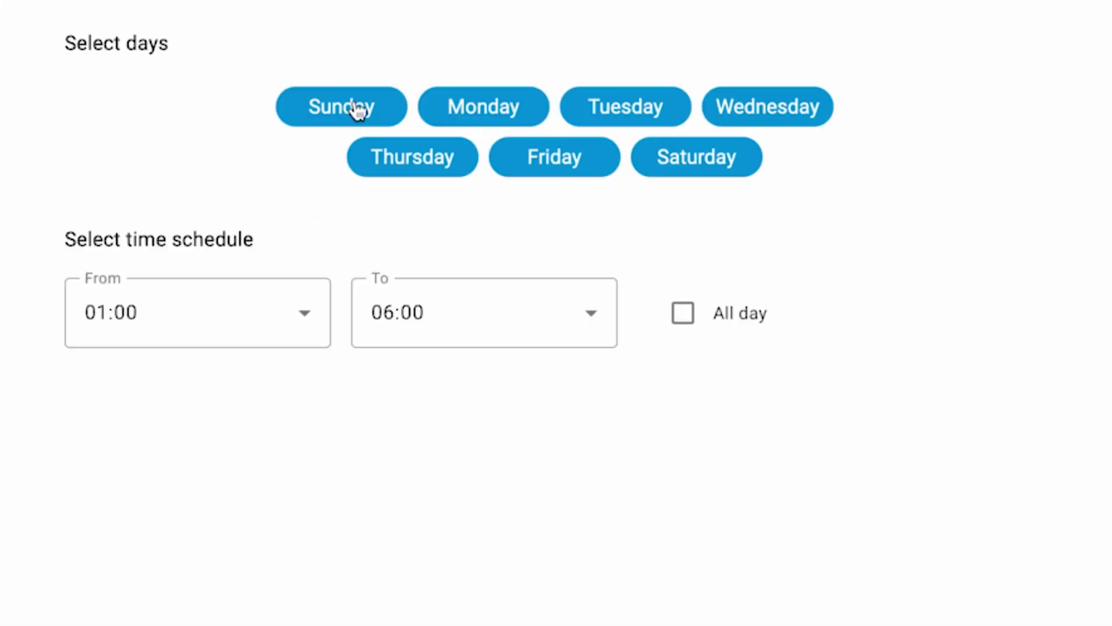
# Step: Restrict automatic updates to Monday only, from 03:00 to 06:00, and continue
pyautogui.click(396, 104)
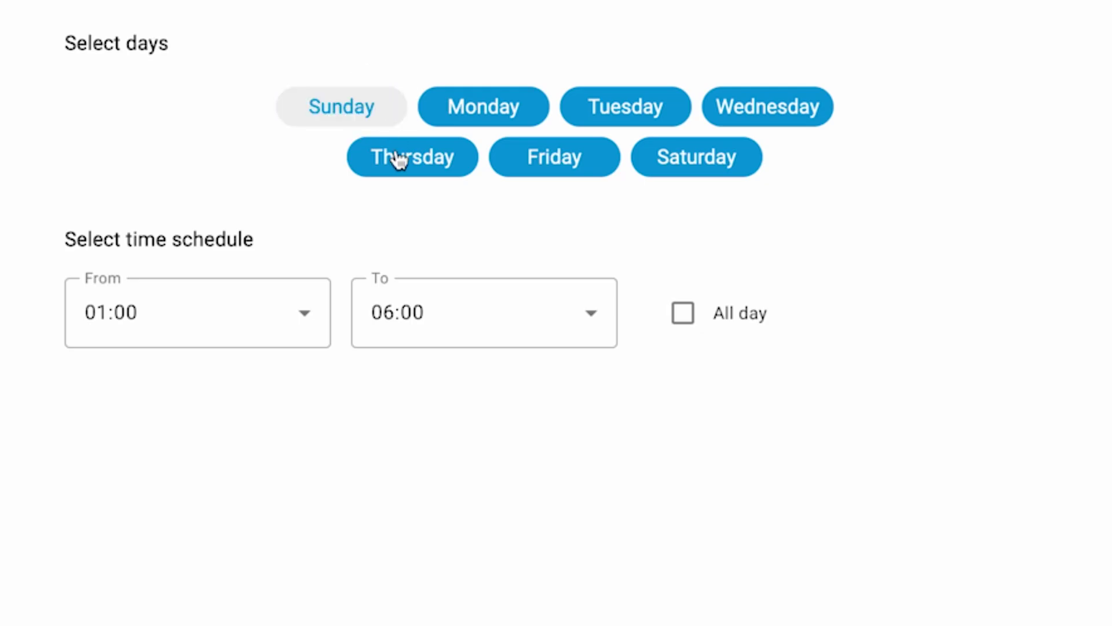
pyautogui.click(396, 152)
pyautogui.click(534, 162)
pyautogui.click(669, 122)
pyautogui.click(689, 168)
pyautogui.click(787, 106)
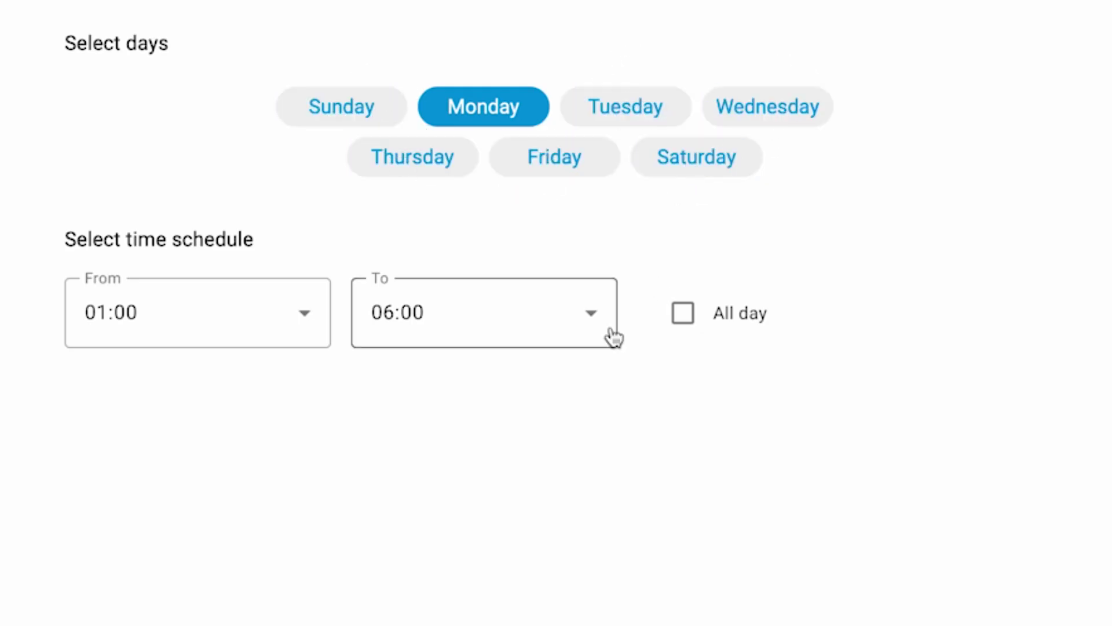
pyautogui.click(277, 330)
pyautogui.click(246, 568)
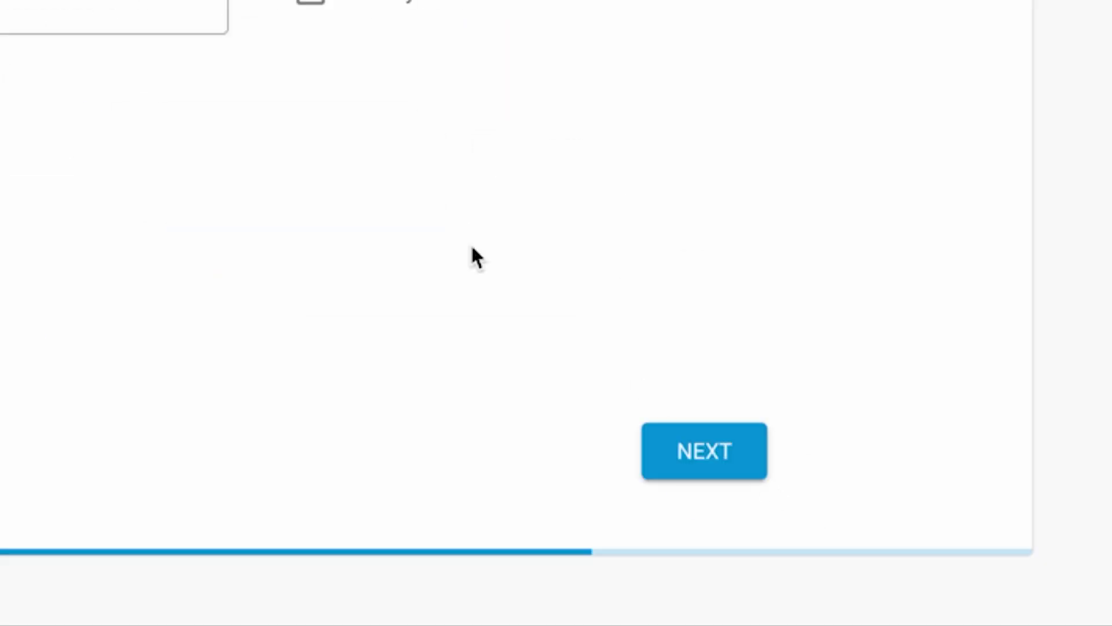
pyautogui.click(694, 433)
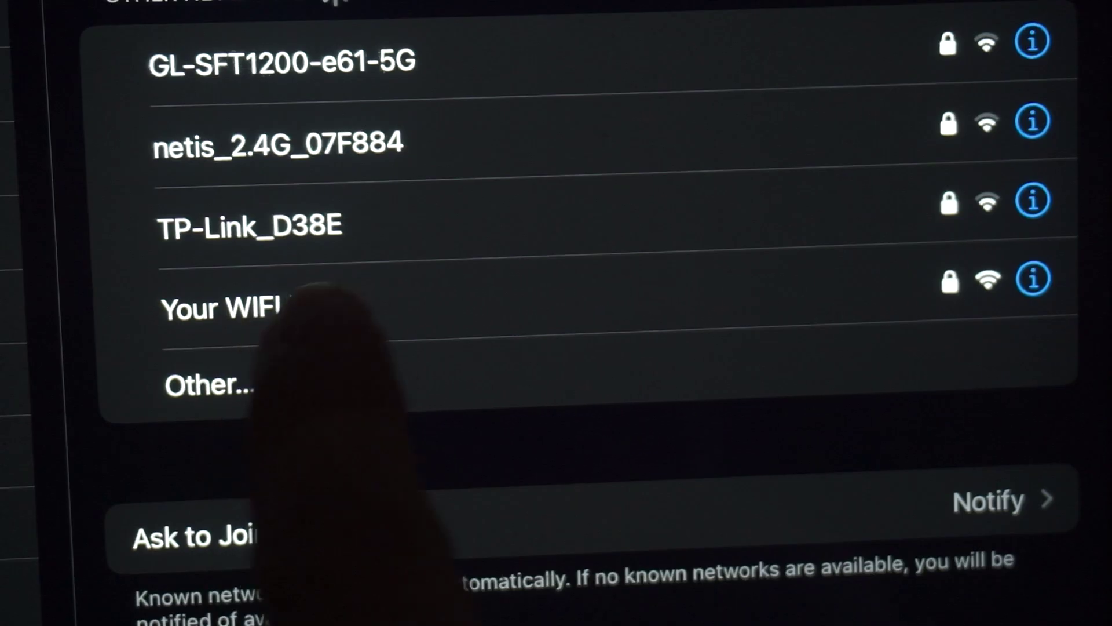
# Step: Rejoin the router's Wi-Fi from the tablet and close the network login window
pyautogui.click(289, 307)
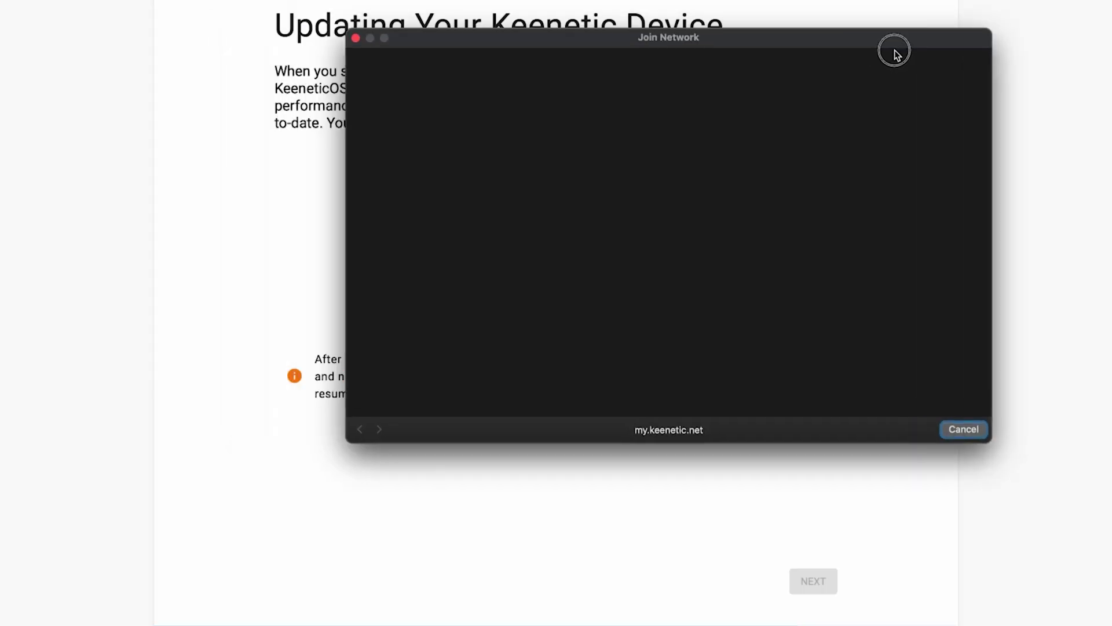
pyautogui.moveTo(894, 50); pyautogui.dragTo(790, 70)
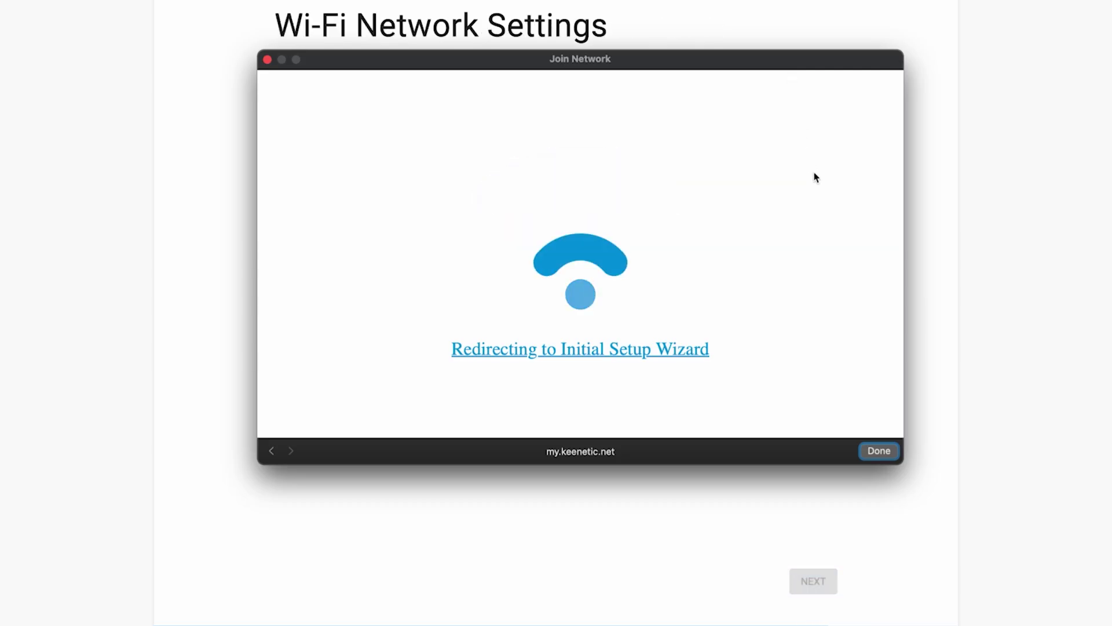
pyautogui.click(886, 456)
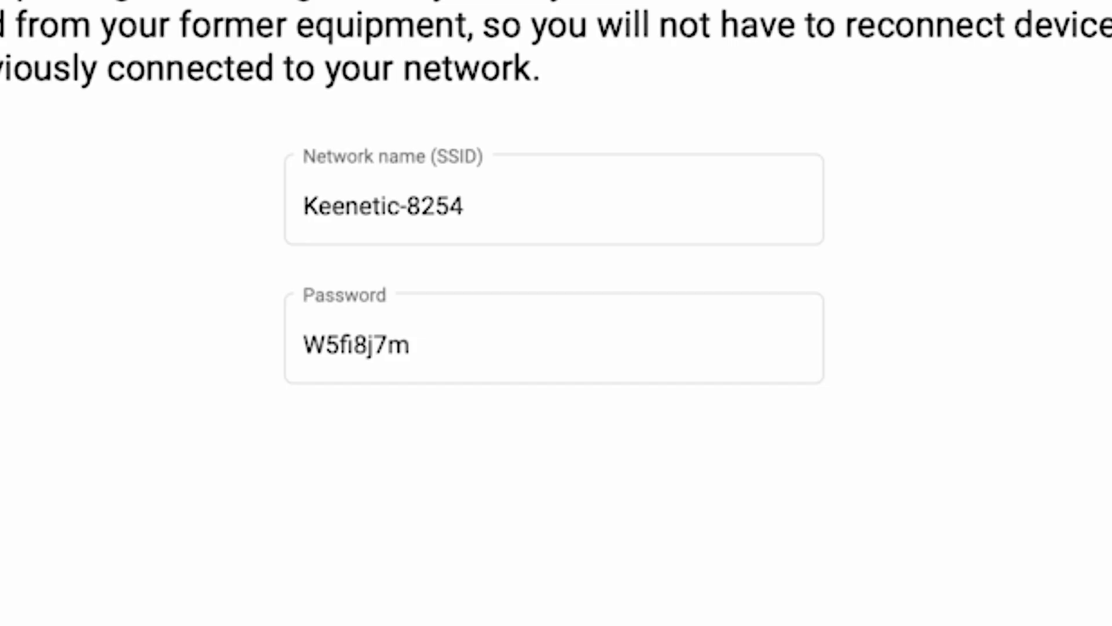
# Step: Rename the Wi-Fi network to 'Keenetic' by removing the -8254 suffix
pyautogui.click(517, 215)
pyautogui.moveTo(638, 218); pyautogui.dragTo(406, 215)
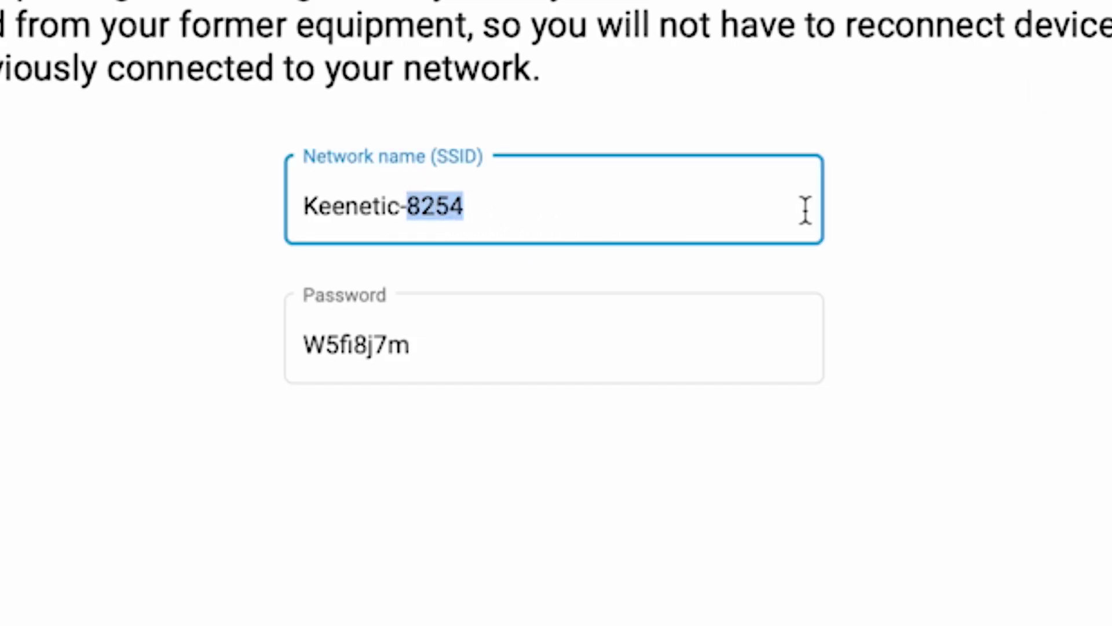
pyautogui.press('BackSpace')
pyautogui.press('BackSpace')
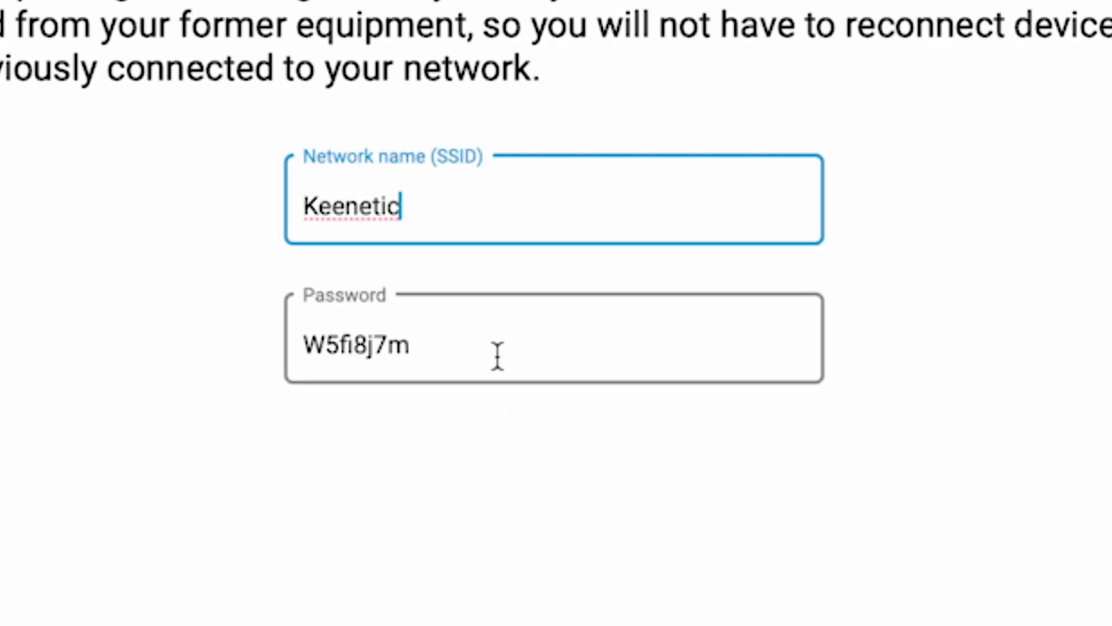
# Step: Replace the Wi-Fi password with a new one, save, and rejoin the network on the tablet
pyautogui.moveTo(499, 362); pyautogui.dragTo(133, 326)
pyautogui.write('123456')
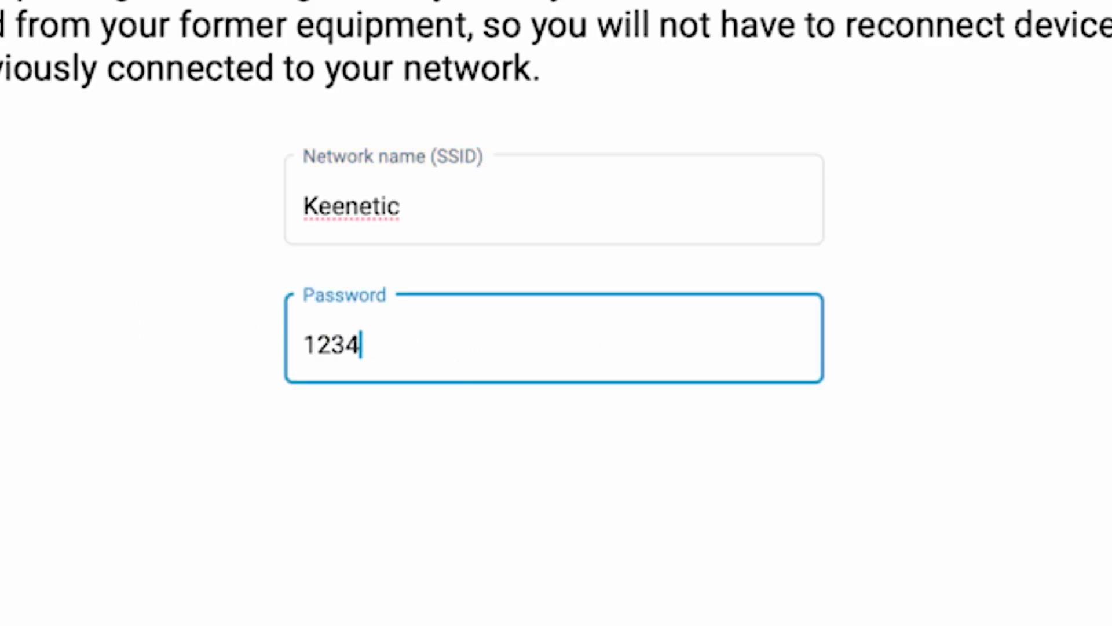
pyautogui.write('789')
pyautogui.click(1104, 565)
pyautogui.click(733, 448)
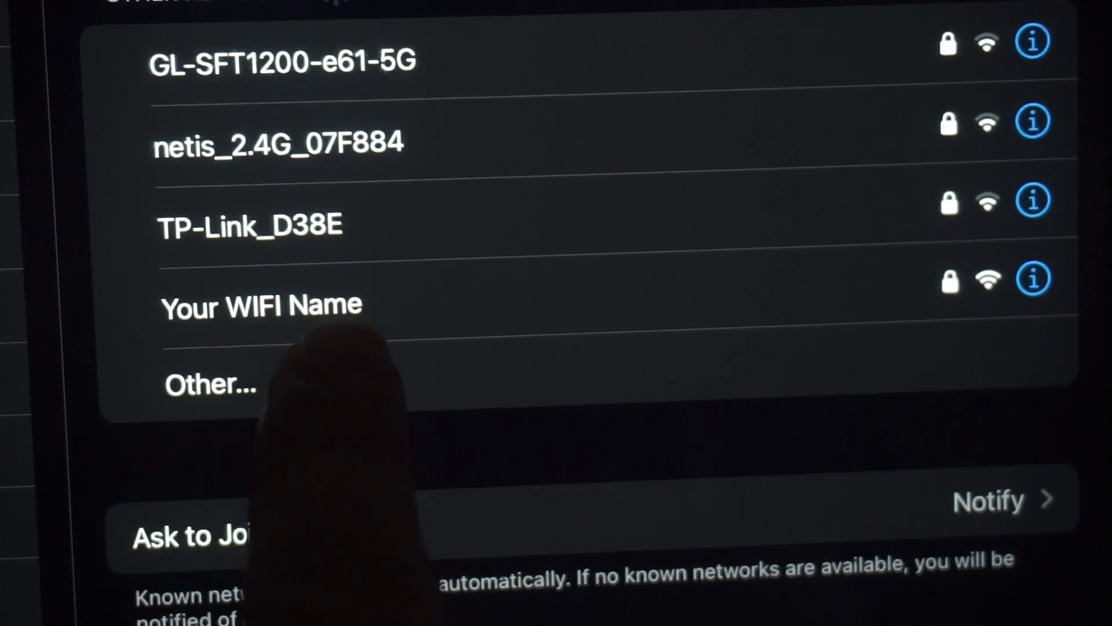
pyautogui.click(354, 304)
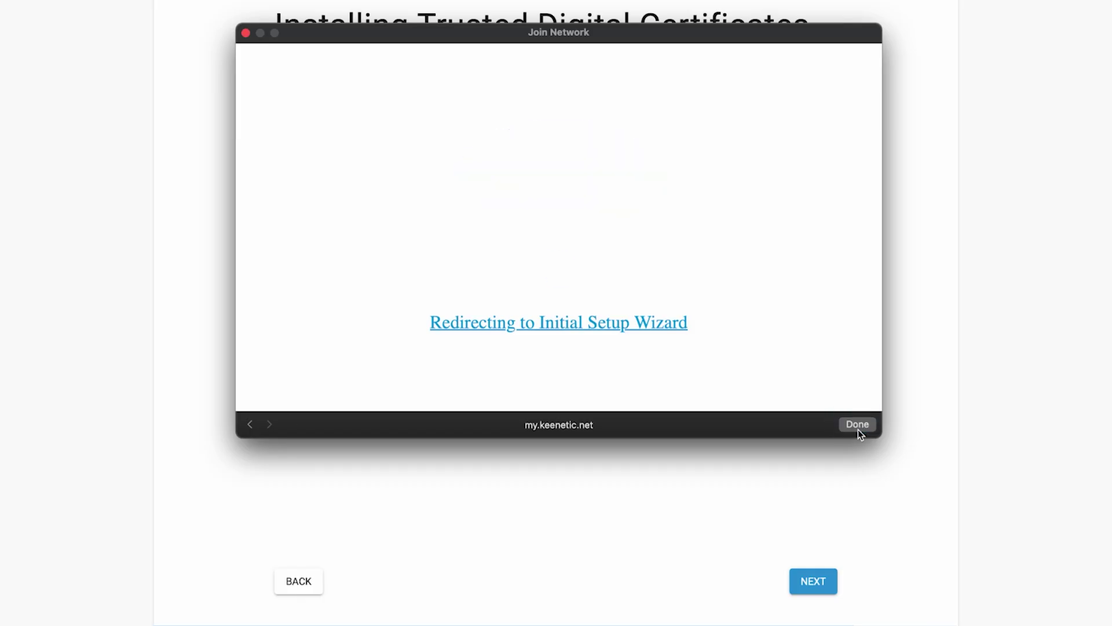
pyautogui.click(857, 425)
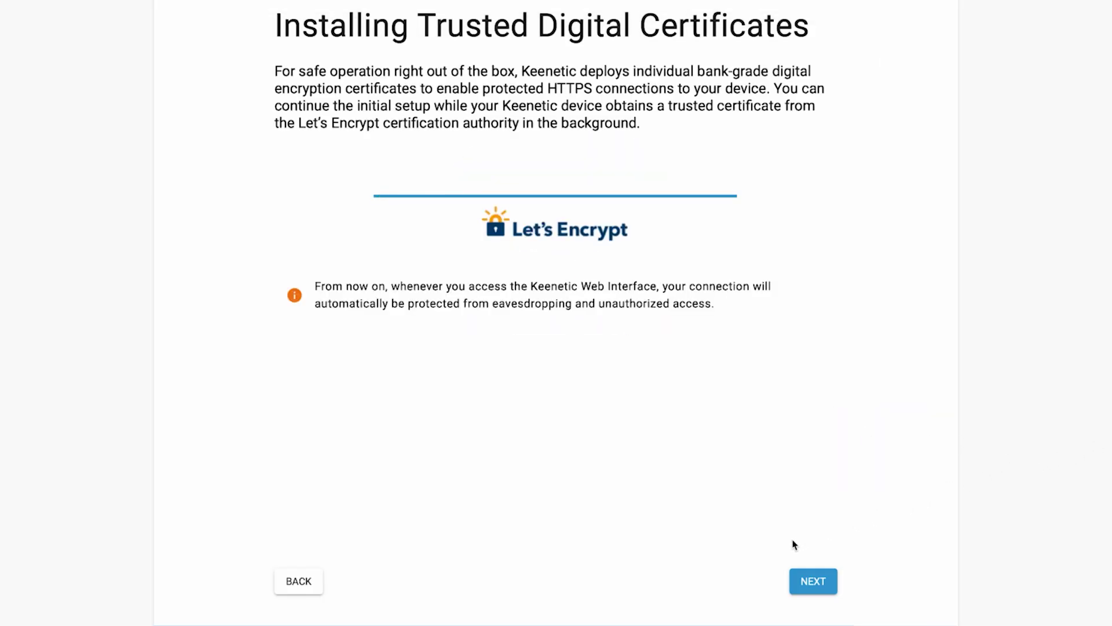
# Step: Accept the Let's Encrypt certificate step and decline sharing device usage data
pyautogui.click(836, 577)
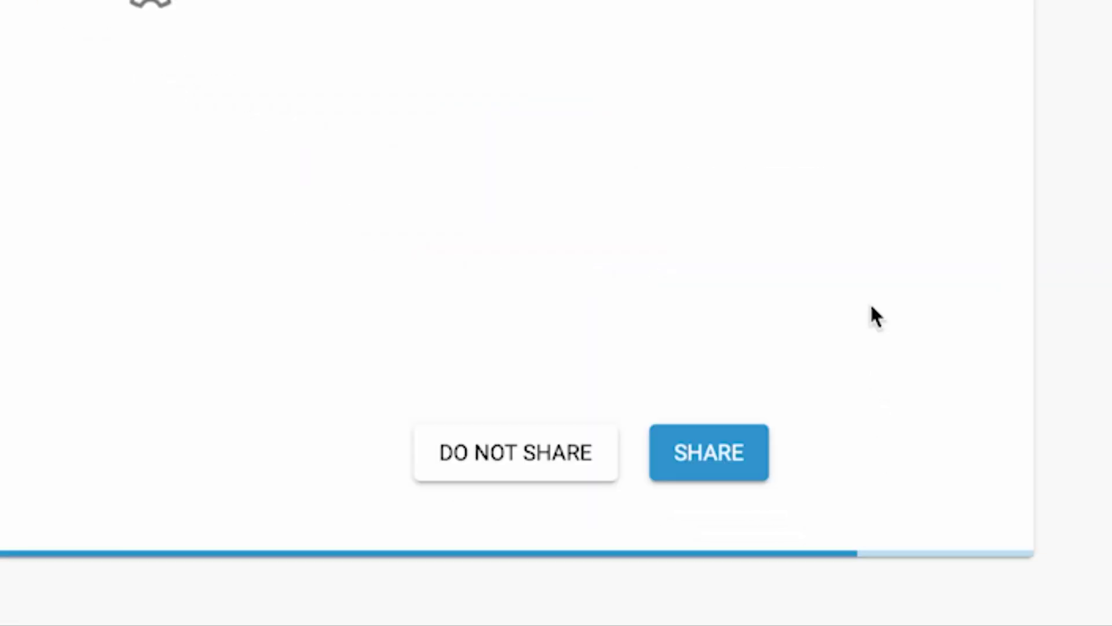
pyautogui.click(517, 472)
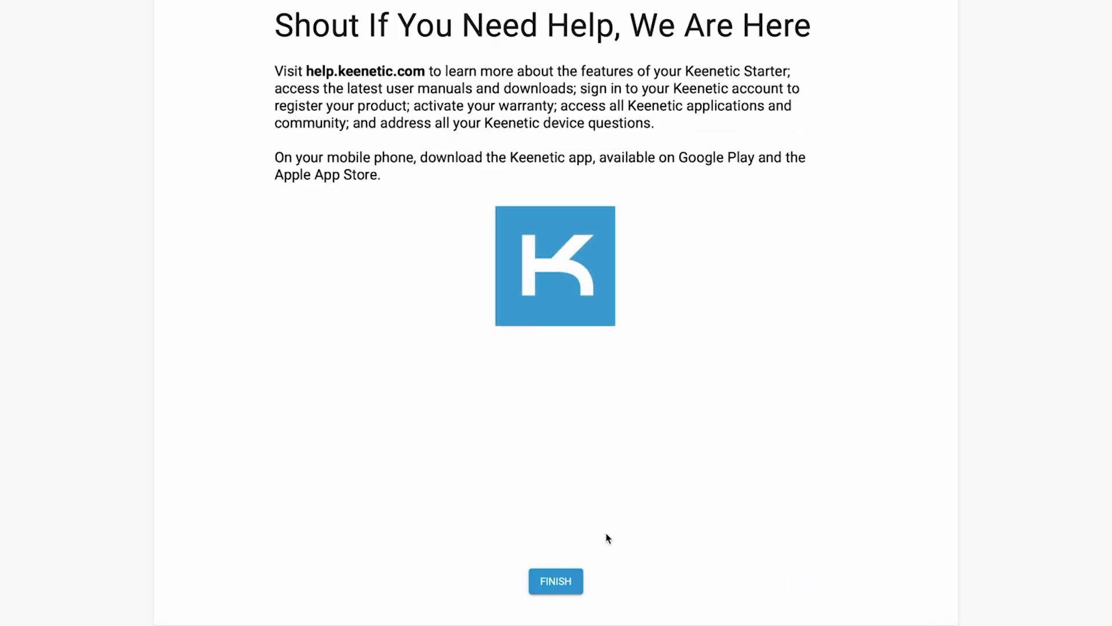
# Step: Finish the wizard, agree to the Device Privacy Notice, and affirm the legal documents
pyautogui.click(576, 580)
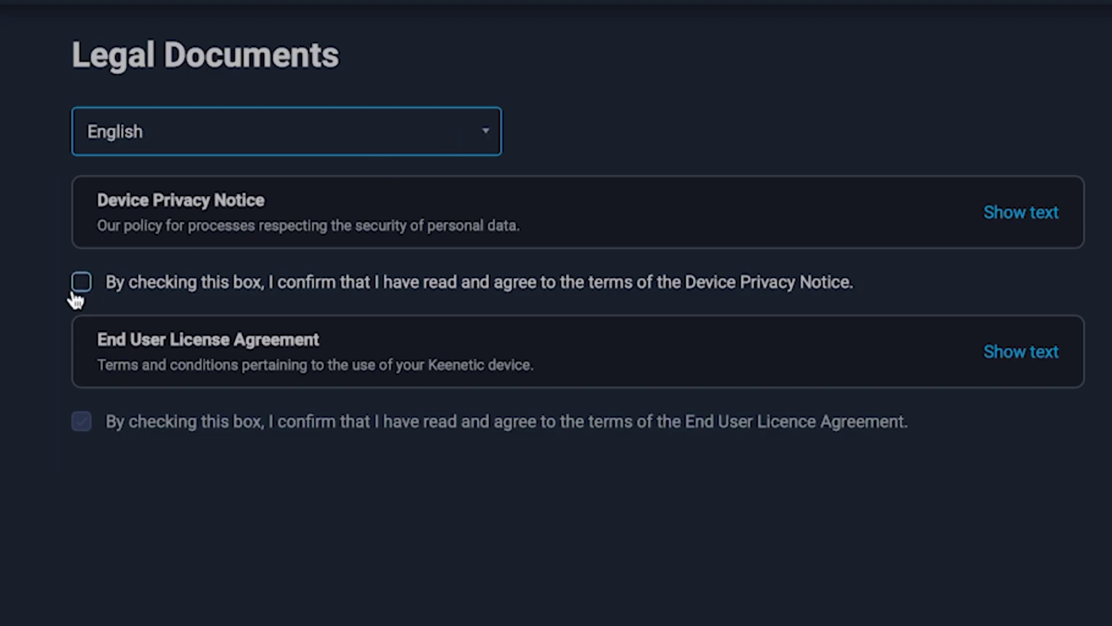
pyautogui.click(79, 284)
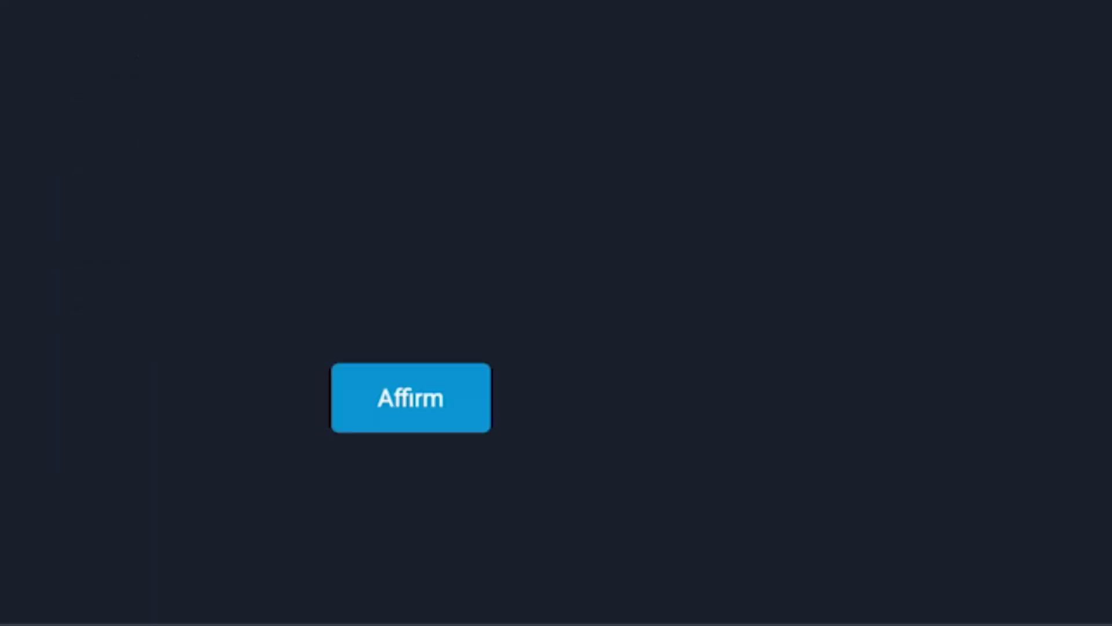
pyautogui.click(408, 415)
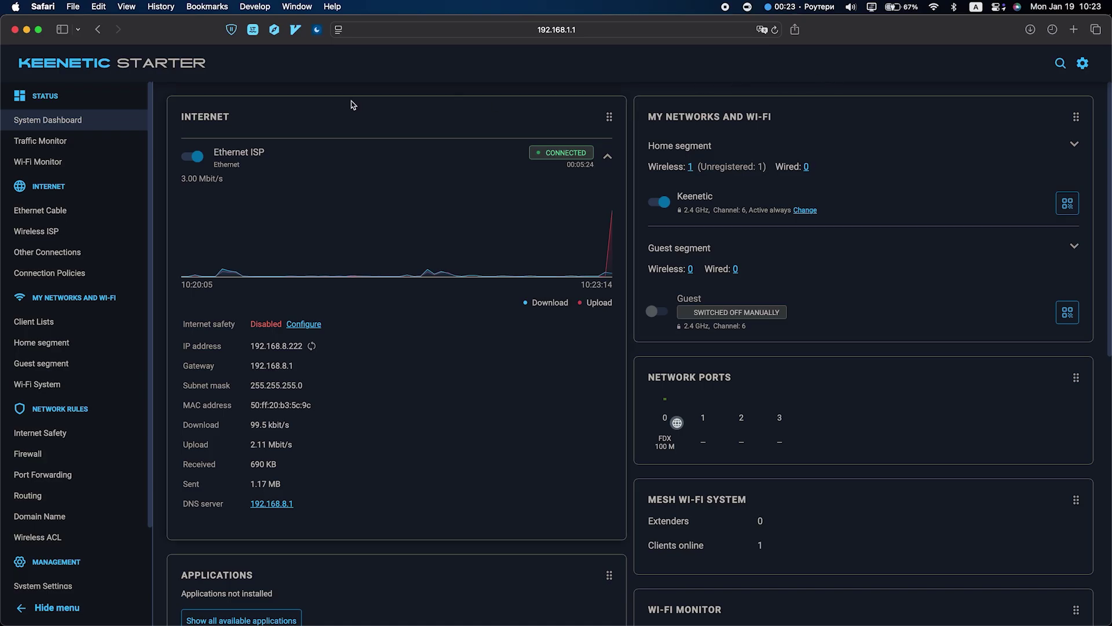
# Step: In Management > System Settings, trigger and confirm a System Reboot of the router
pyautogui.scroll(-3, 76, 504)
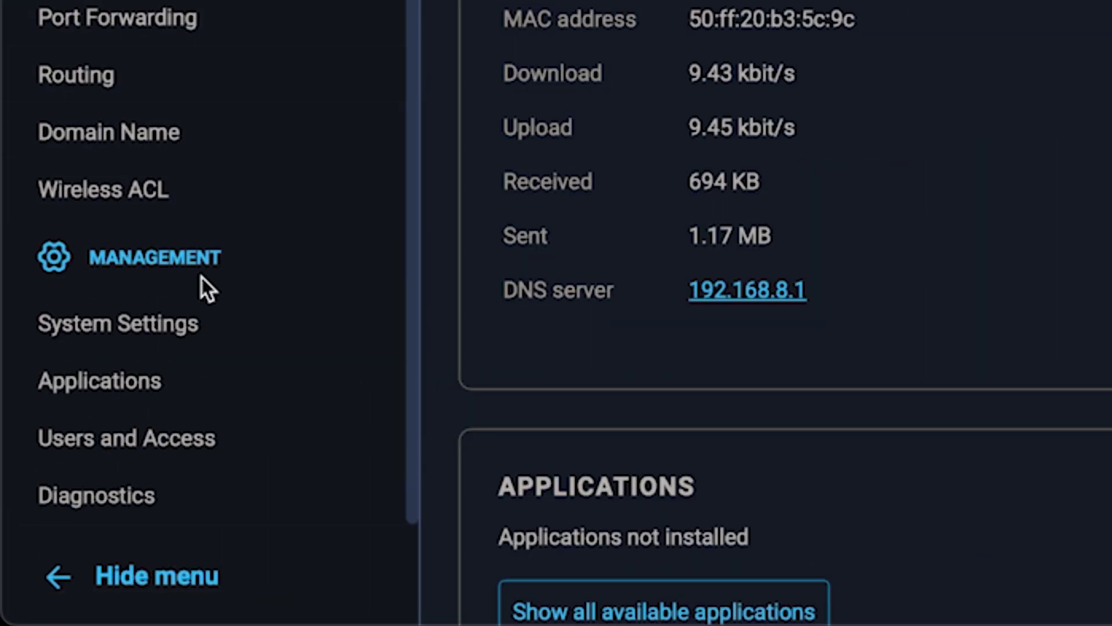
pyautogui.click(186, 327)
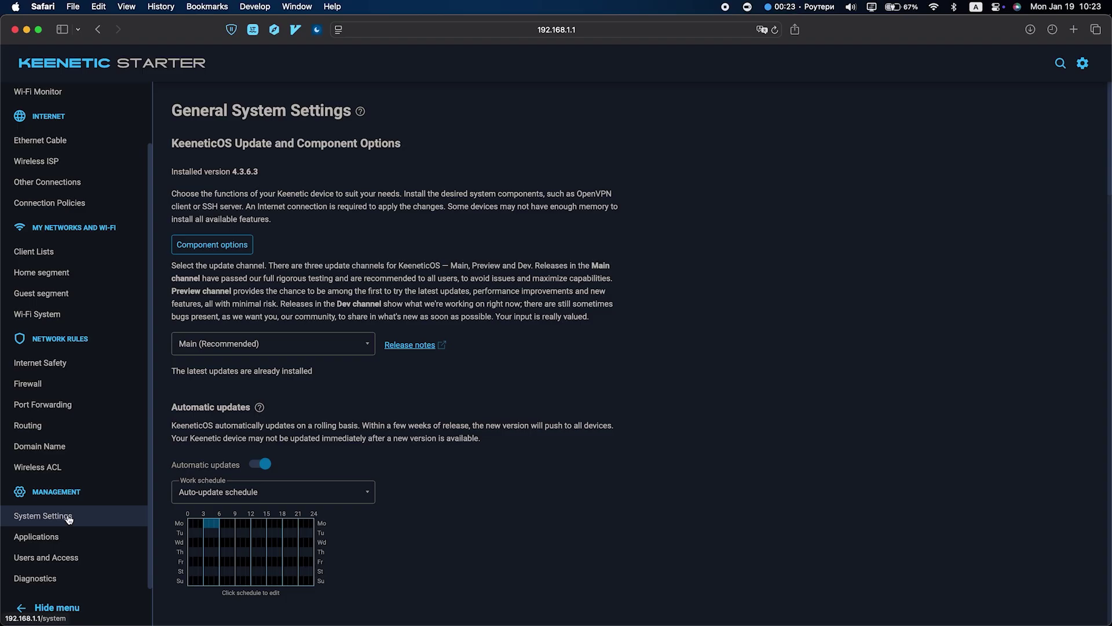
pyautogui.scroll(-10, 422, 457)
pyautogui.scroll(-15, 445, 470)
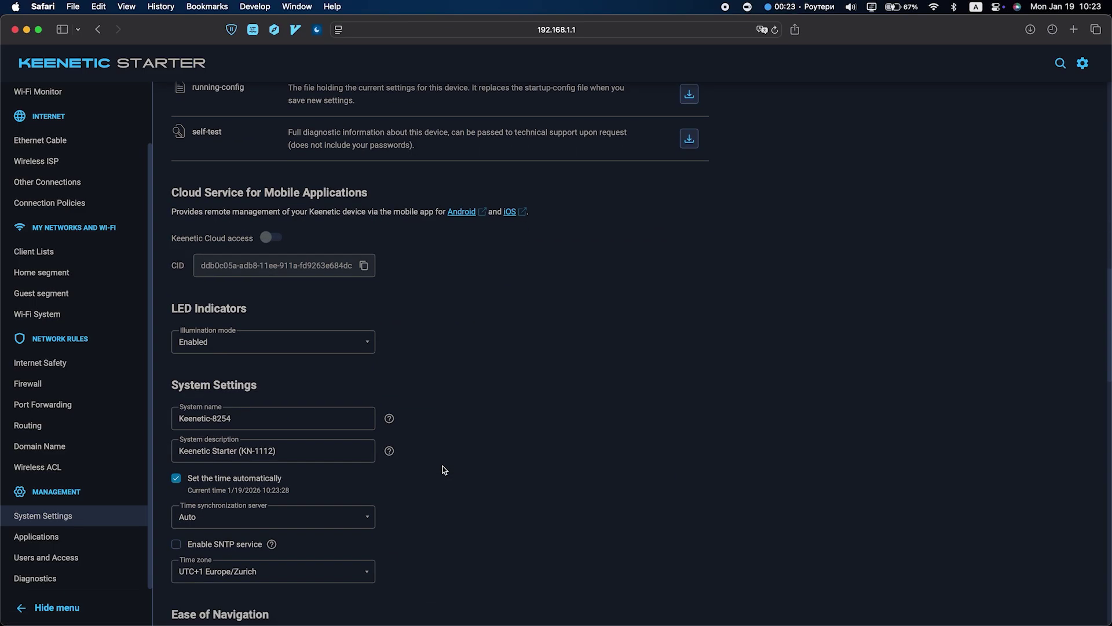
pyautogui.scroll(-10, 444, 470)
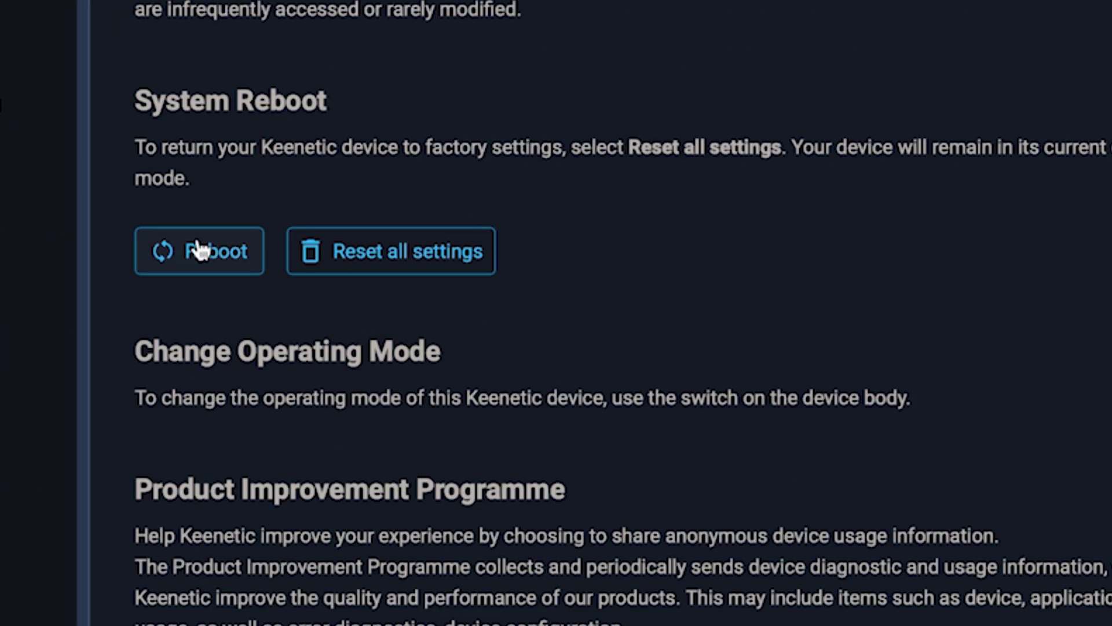
pyautogui.click(201, 251)
pyautogui.click(846, 310)
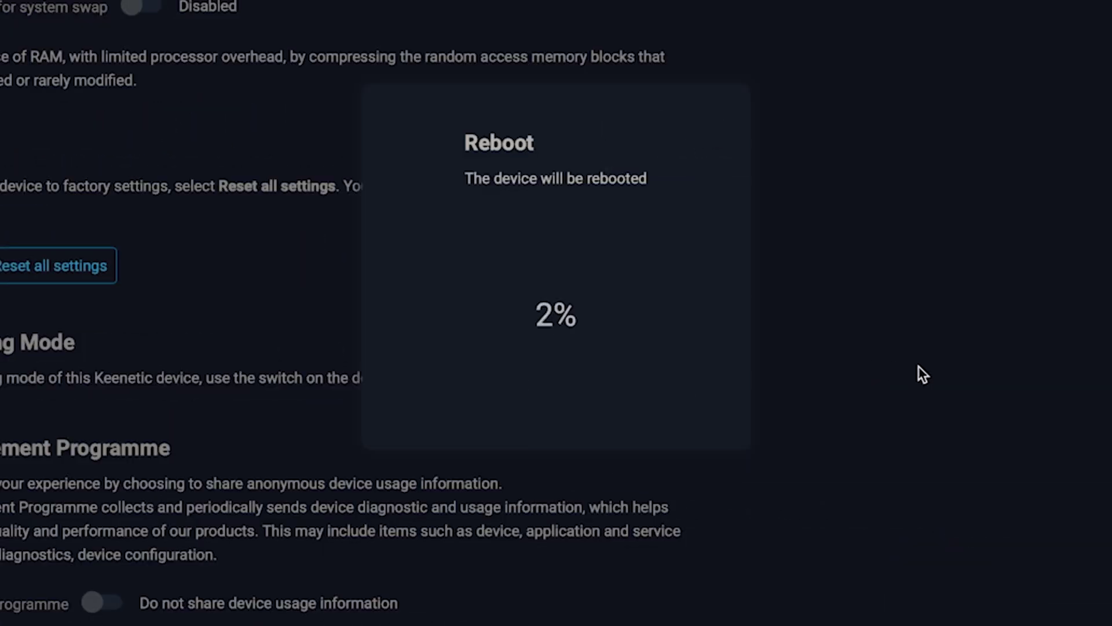